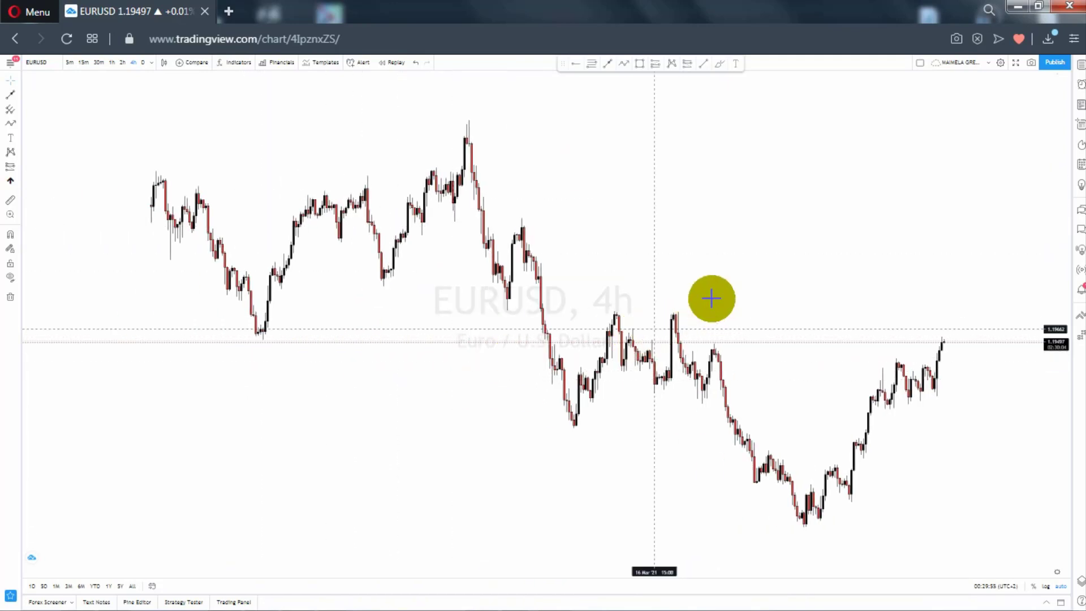
Check the daily candles, return to 4-hour candles and pan through older history.
click(143, 63)
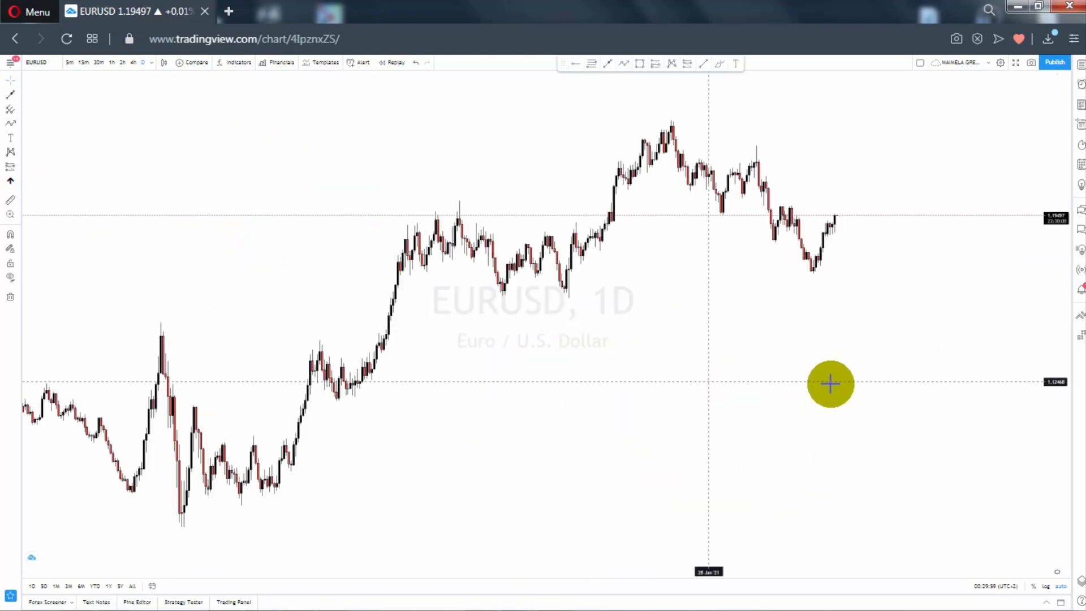
scroll(739, 358, right, 3)
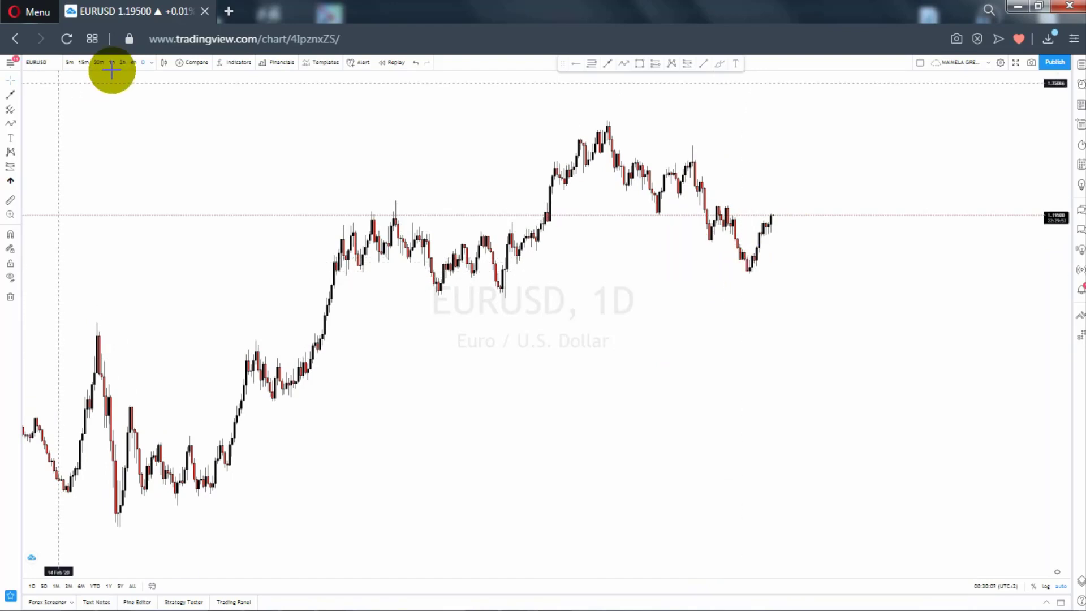
click(130, 65)
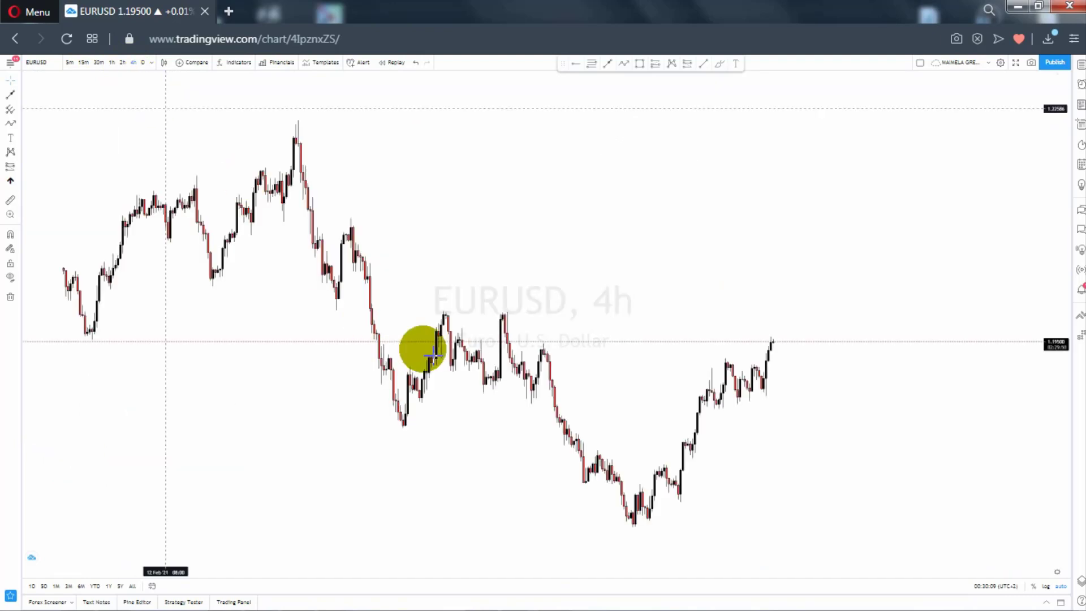
drag(551, 460, 659, 460)
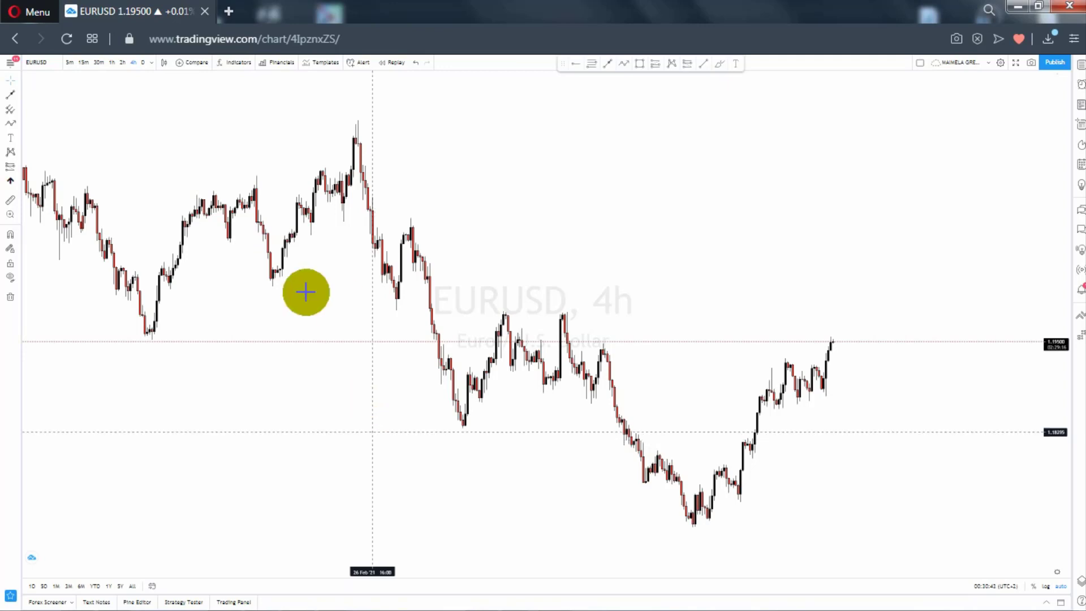
drag(294, 311, 245, 313)
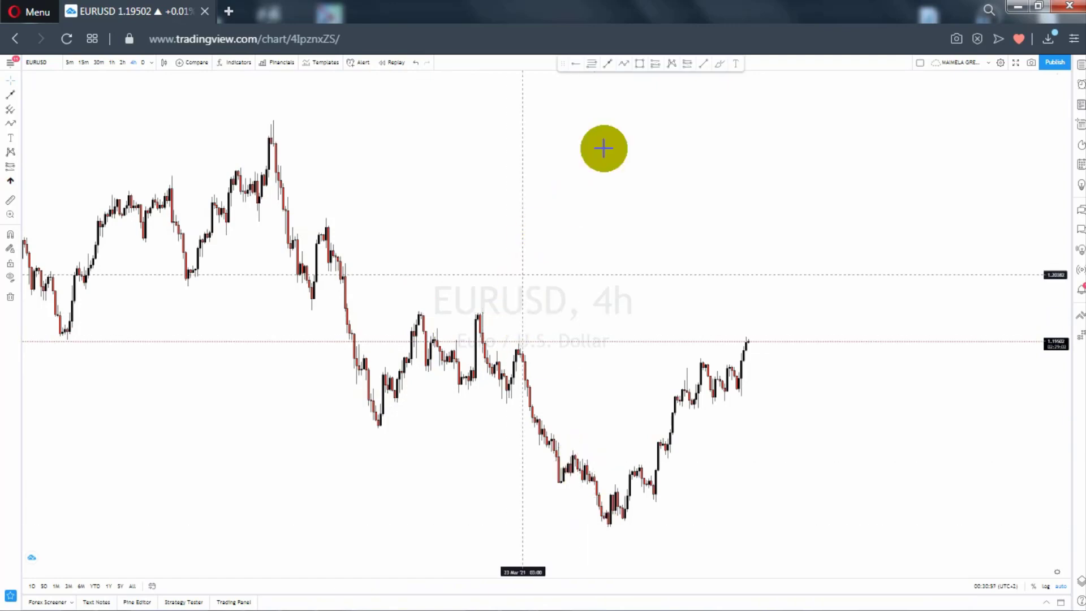
Place horizontal rays at about 1.2113 and 1.2083 on the early-March high.
click(575, 63)
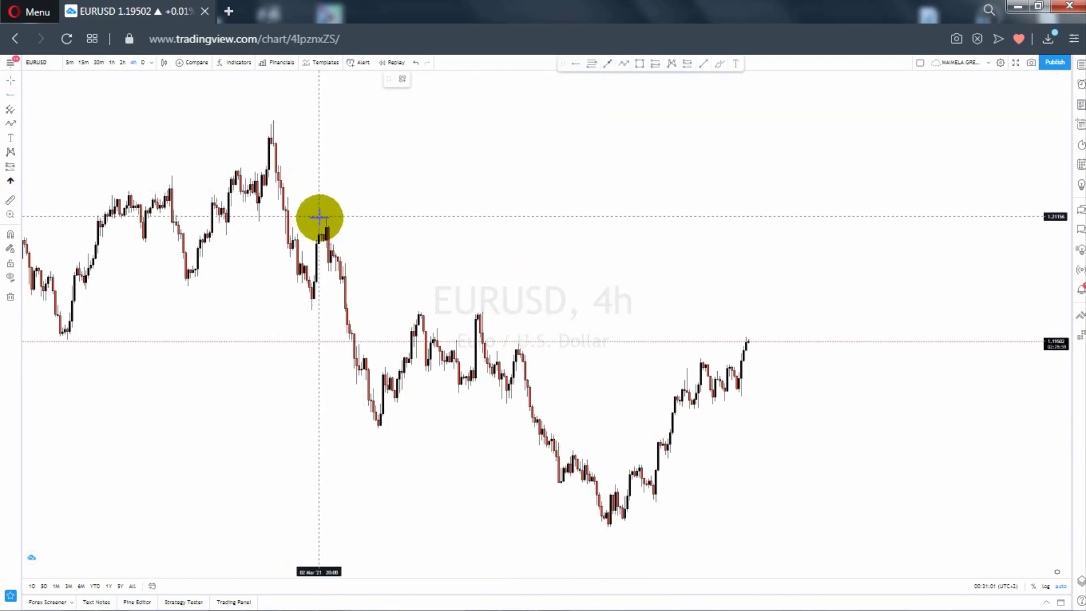
click(324, 218)
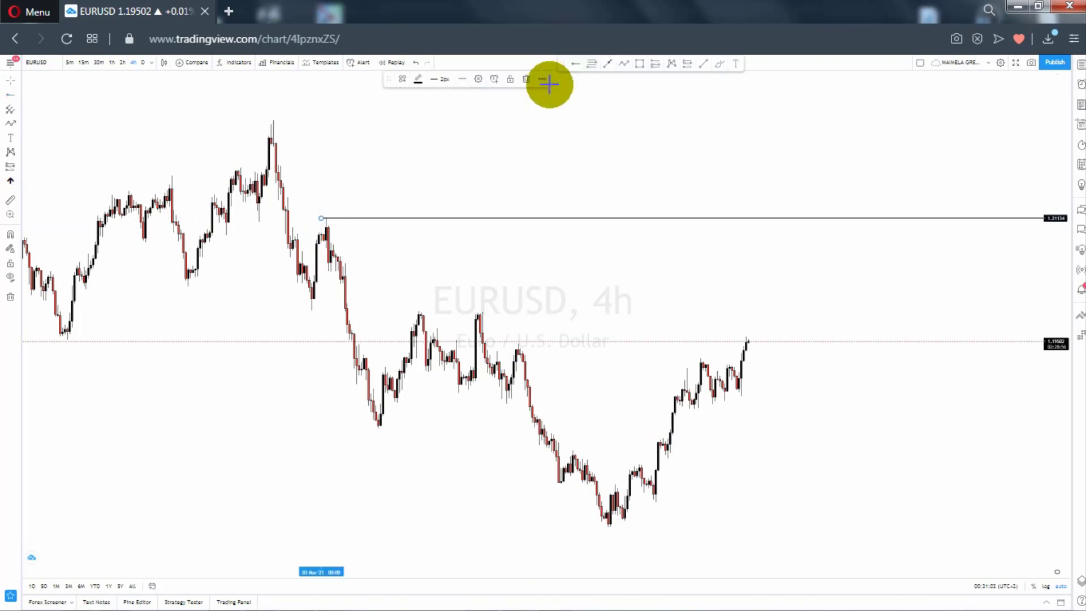
click(322, 241)
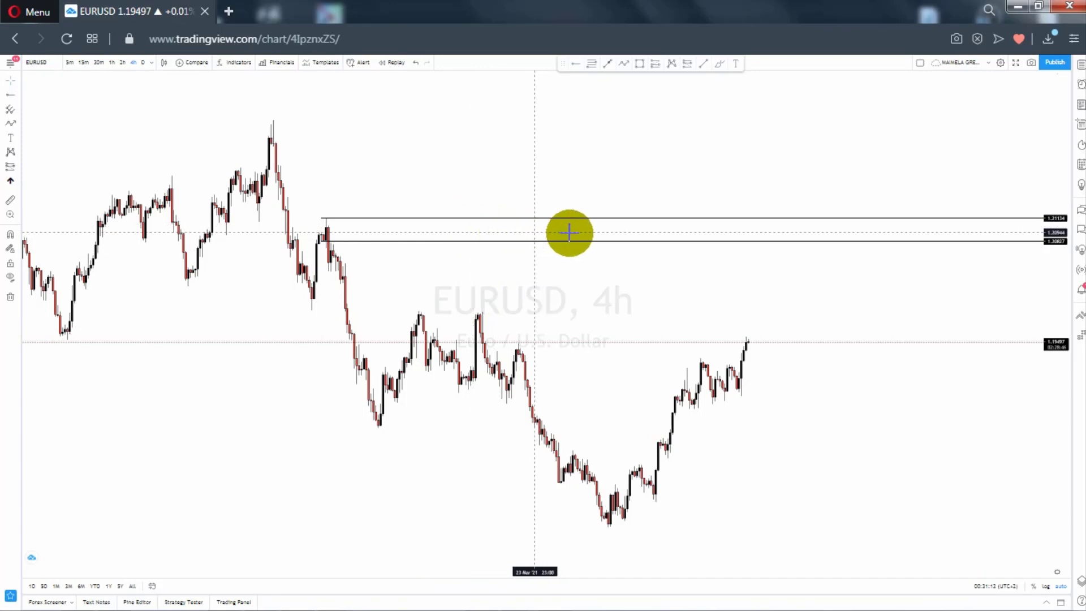
Switch to 1-hour candles, zoom out and pan the rays into view.
click(118, 63)
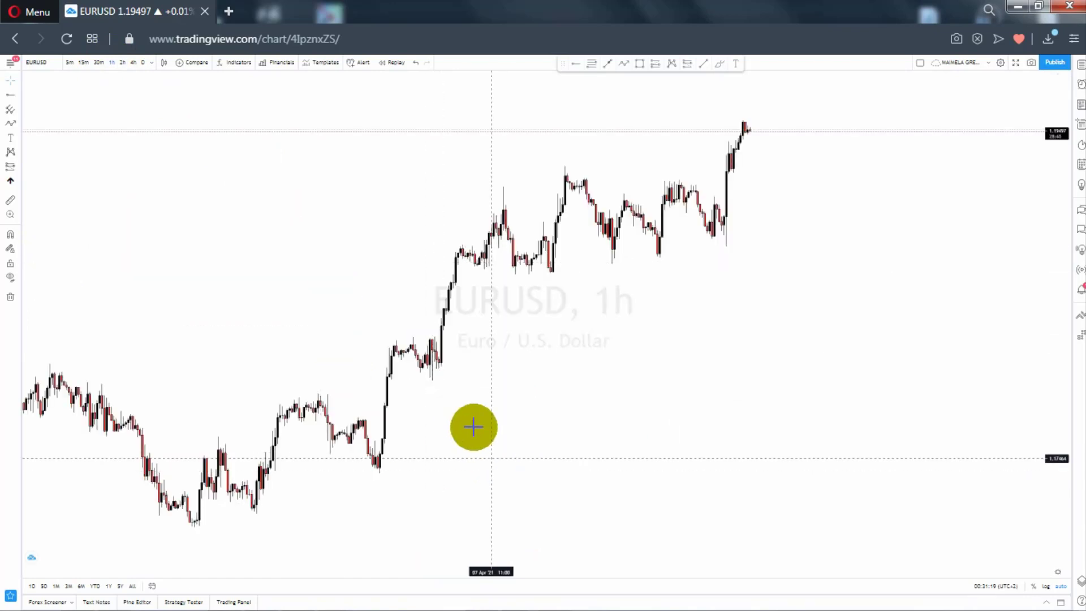
drag(560, 388, 562, 397)
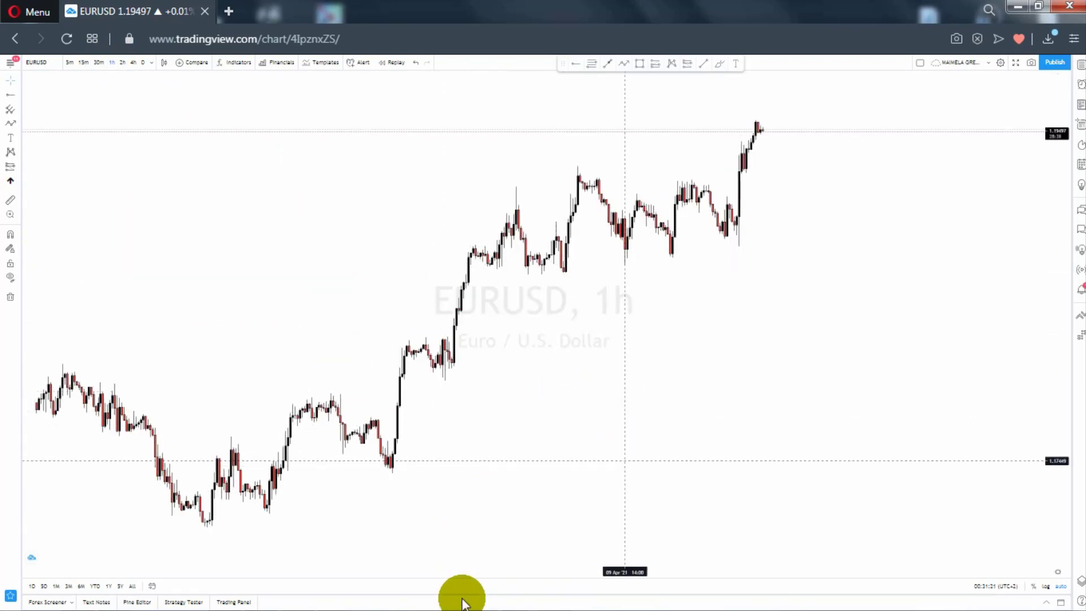
click(511, 547)
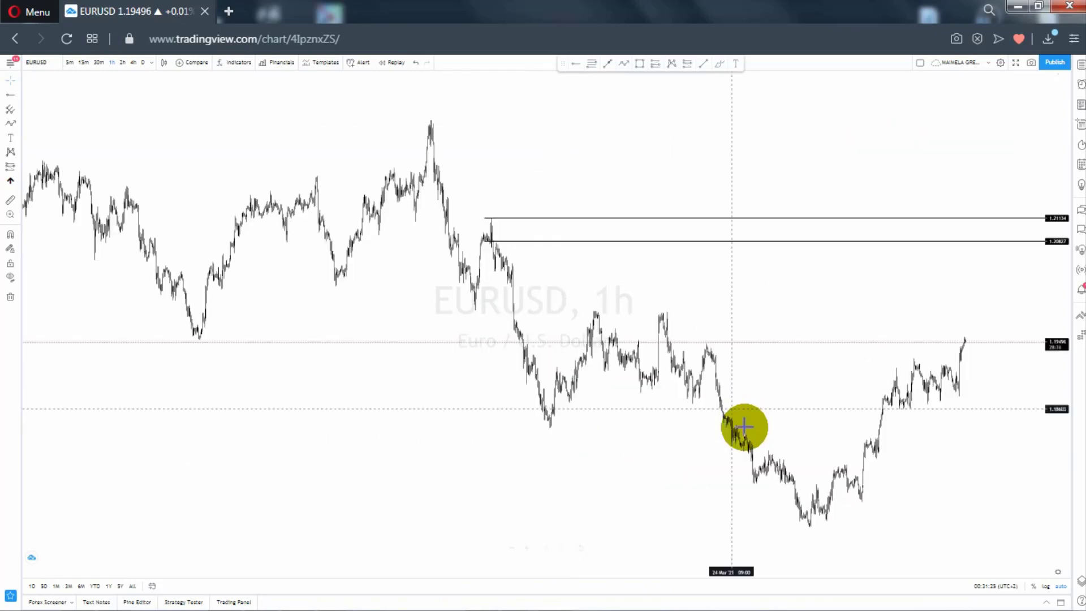
drag(625, 369, 553, 362)
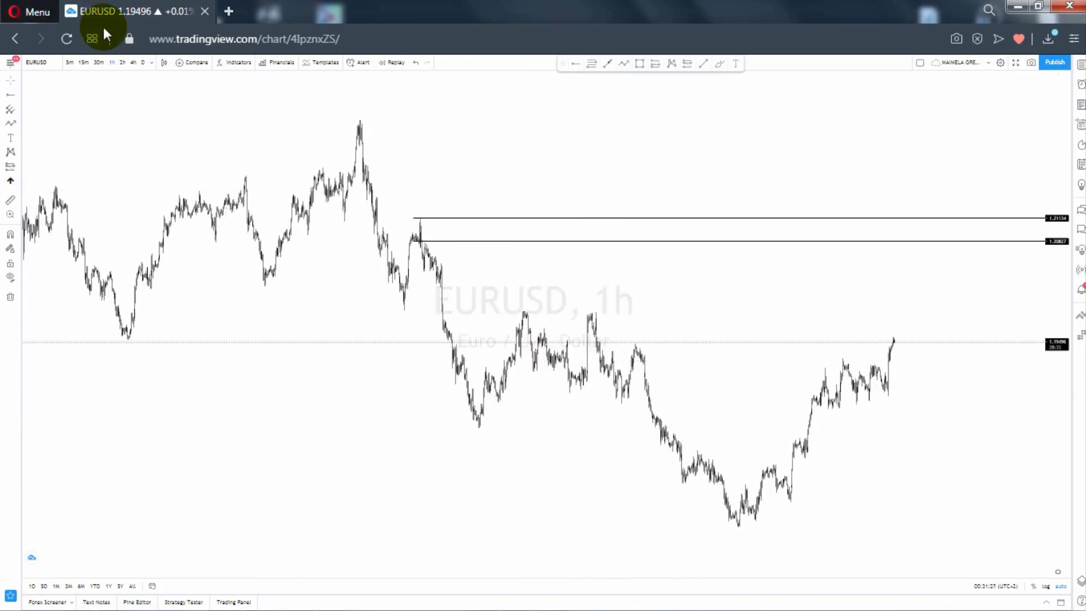
Switch to 2-hour candles and zoom in six steps.
click(122, 63)
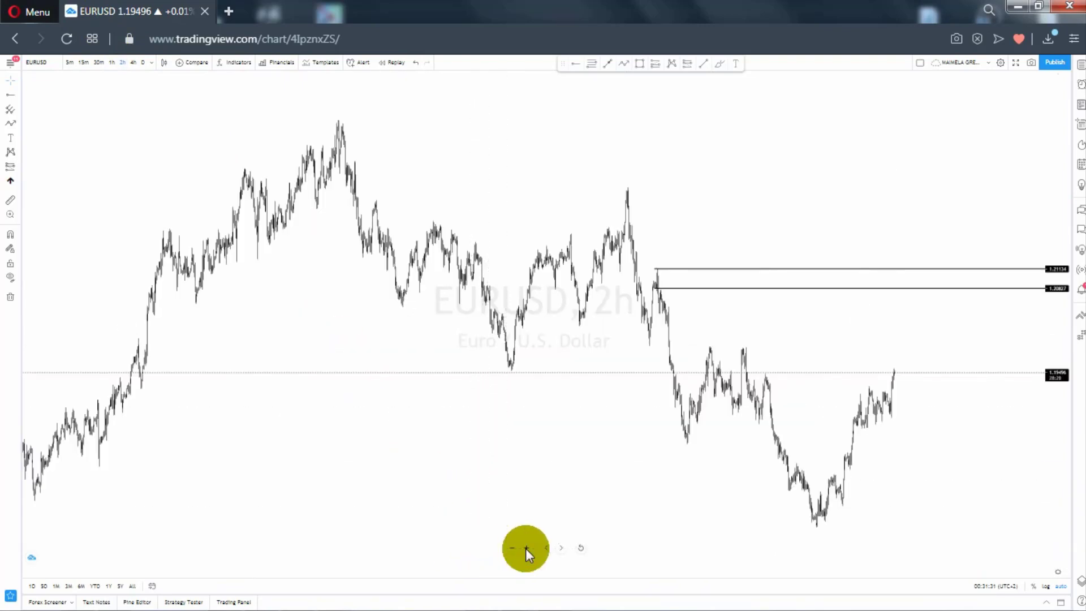
click(524, 548)
click(525, 548)
click(525, 548)
click(524, 548)
click(524, 548)
click(525, 547)
Frame the rays with recent candles and nudge the lower ray's level slightly.
drag(487, 446, 628, 436)
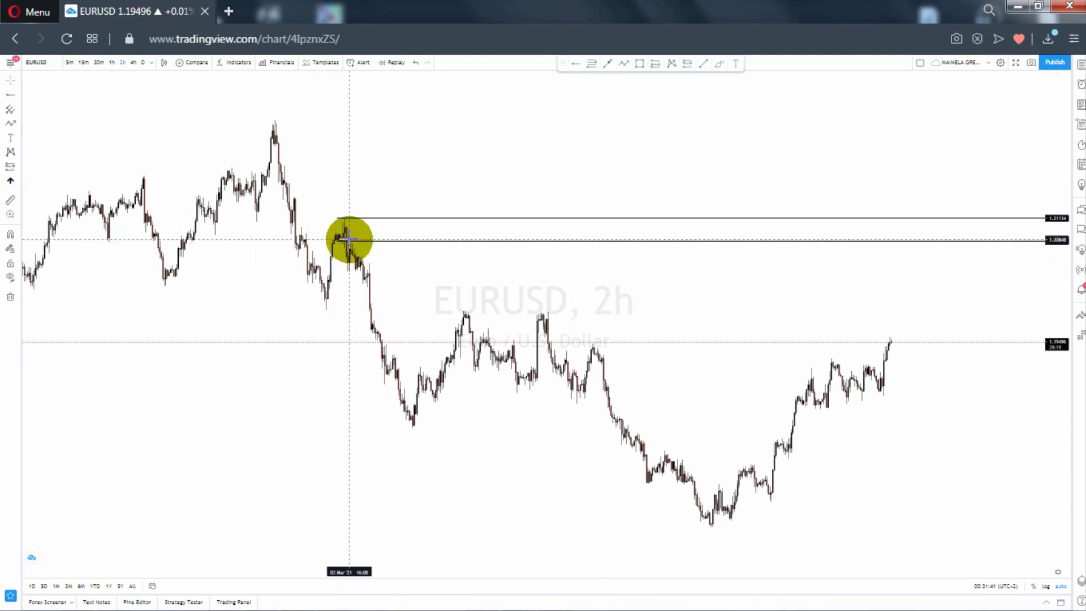
drag(349, 239, 395, 240)
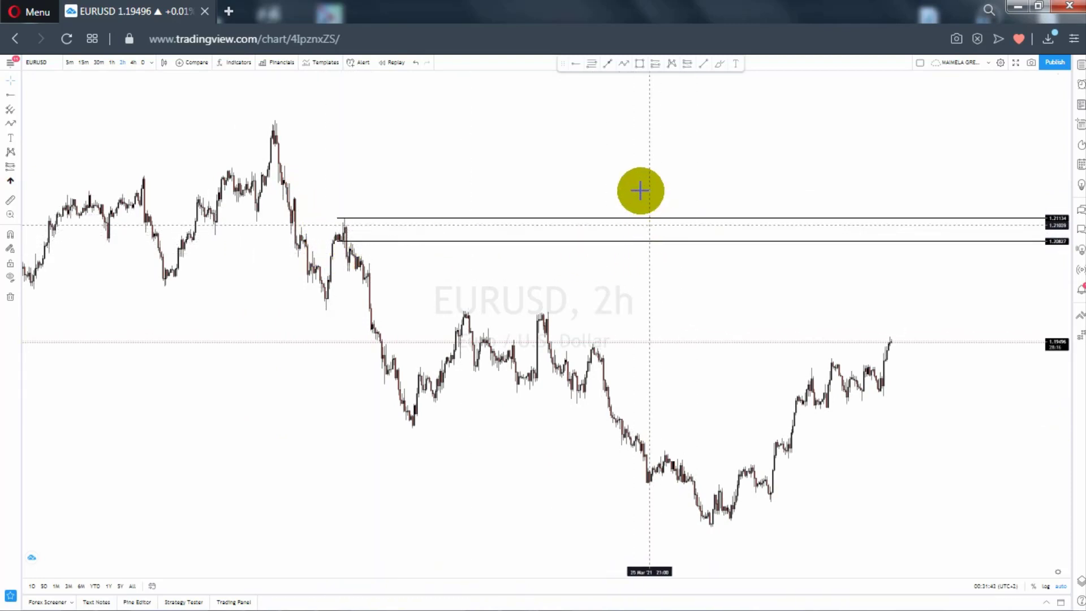
drag(687, 326, 627, 317)
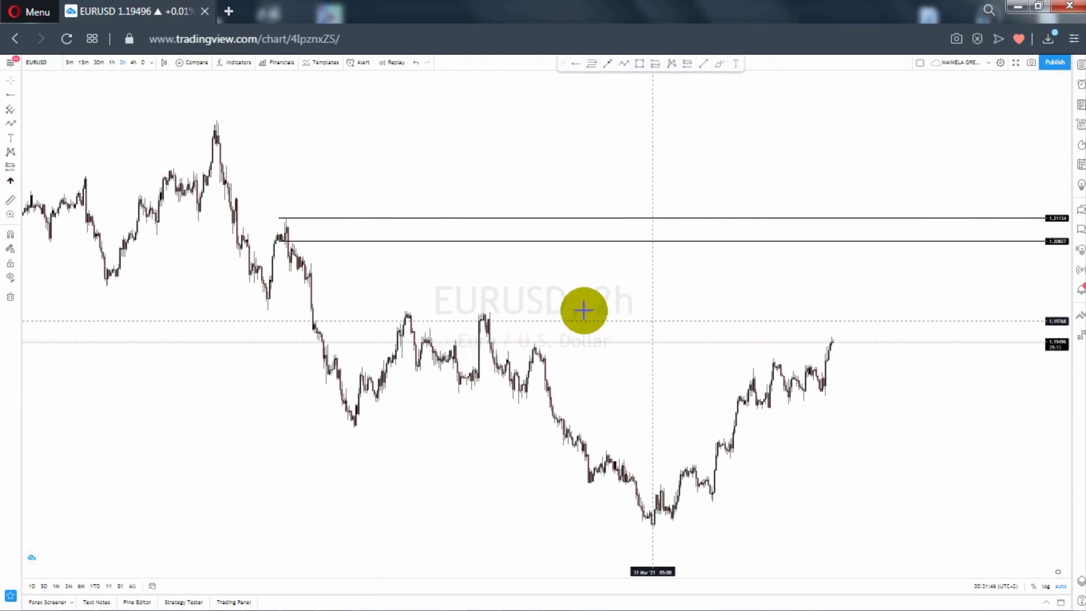
Draw a flat trend line near 1.1987 from the mid-March high past the latest candle.
click(704, 65)
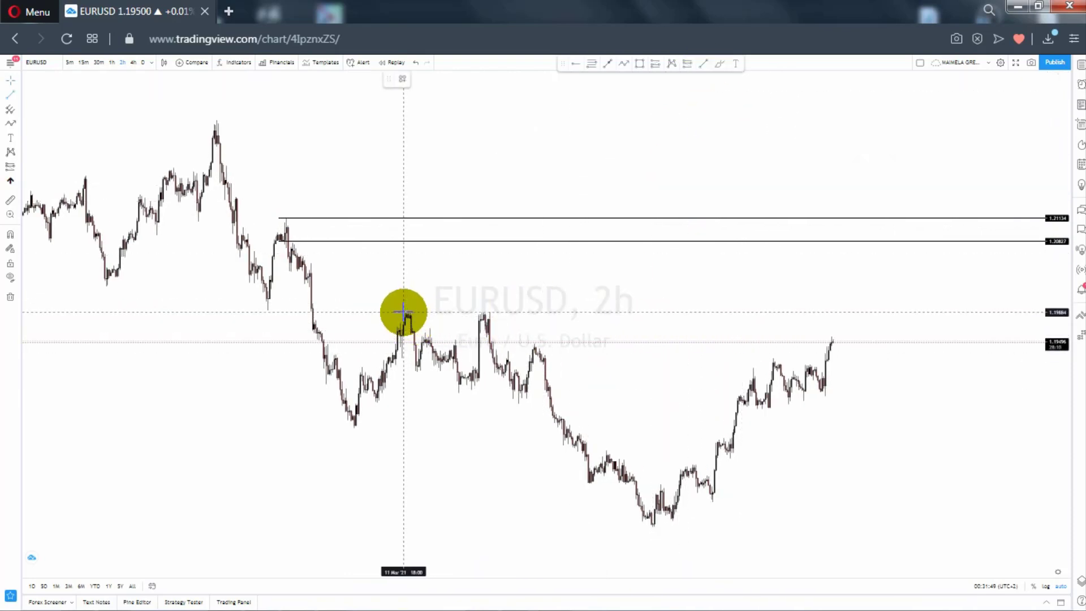
click(403, 311)
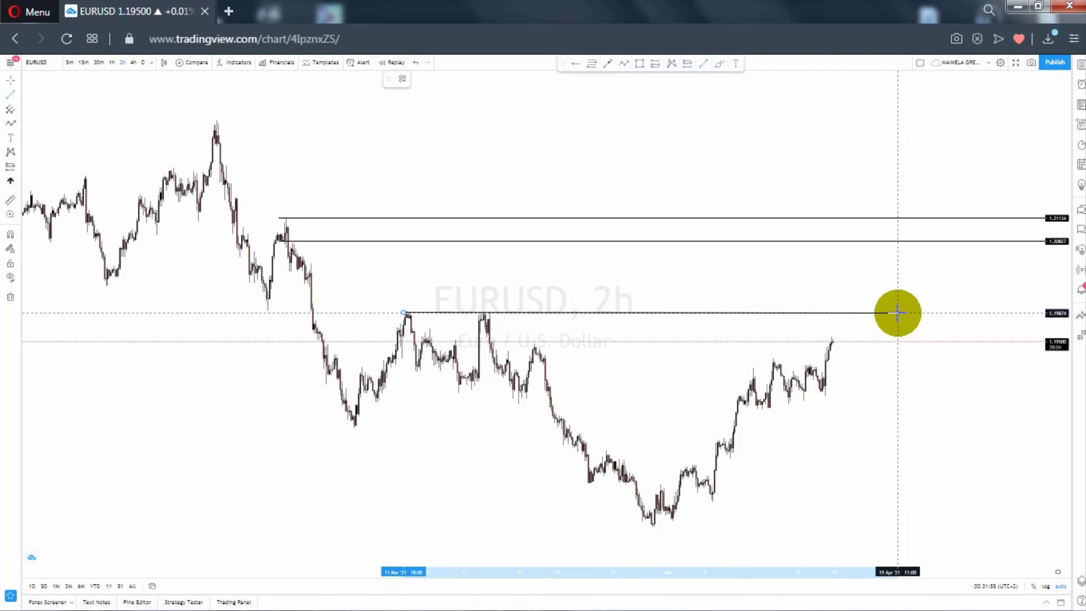
click(883, 362)
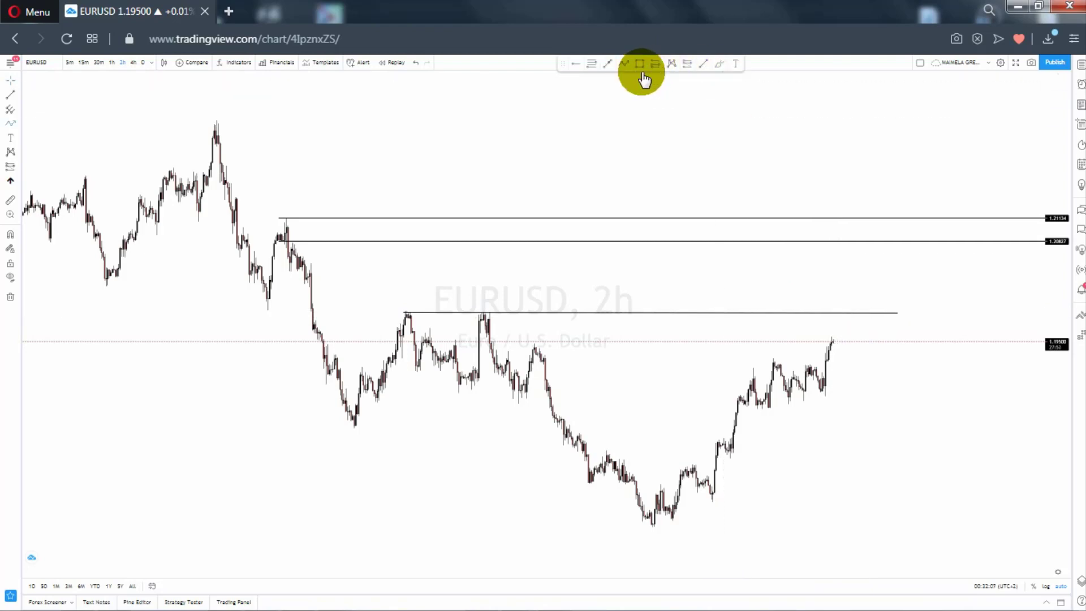
Draw a zigzag path: mid-March line, dip, rally to the 1.2083 ray, then arrow down below 1.19.
click(861, 310)
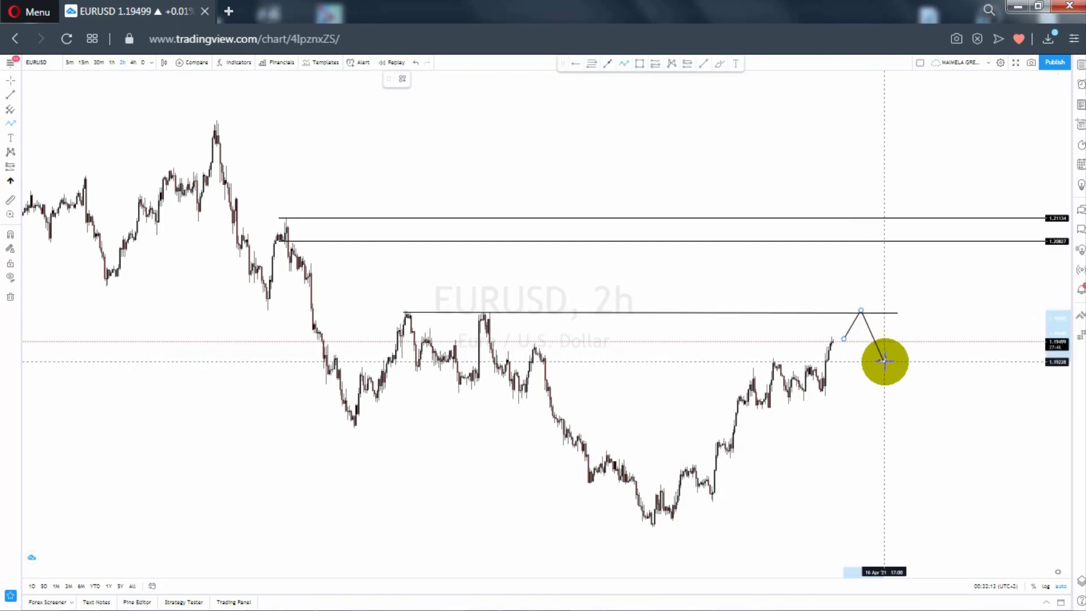
click(884, 361)
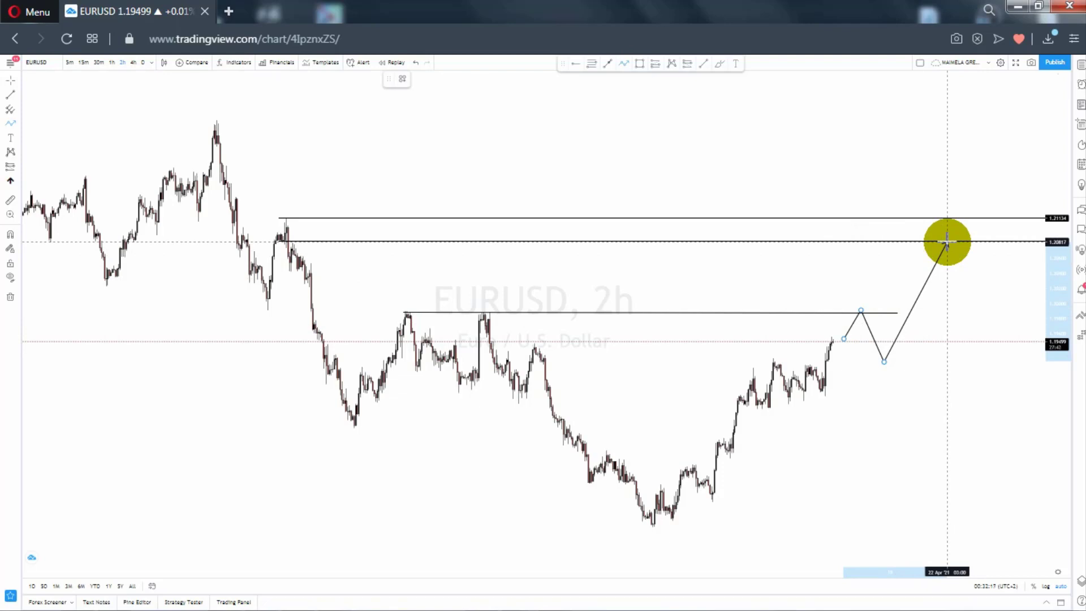
click(947, 242)
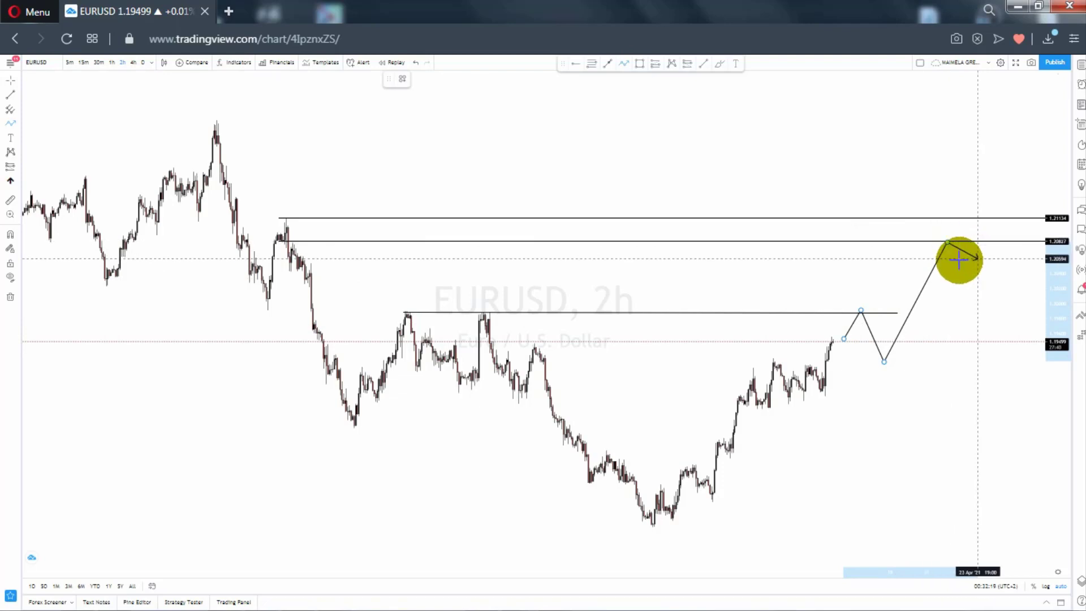
click(964, 275)
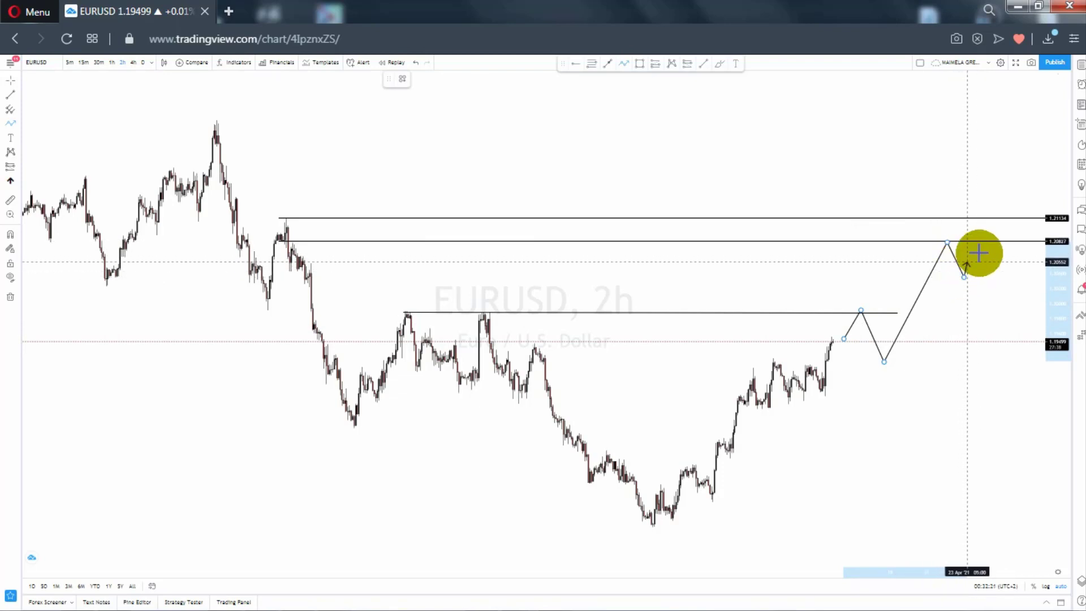
click(979, 253)
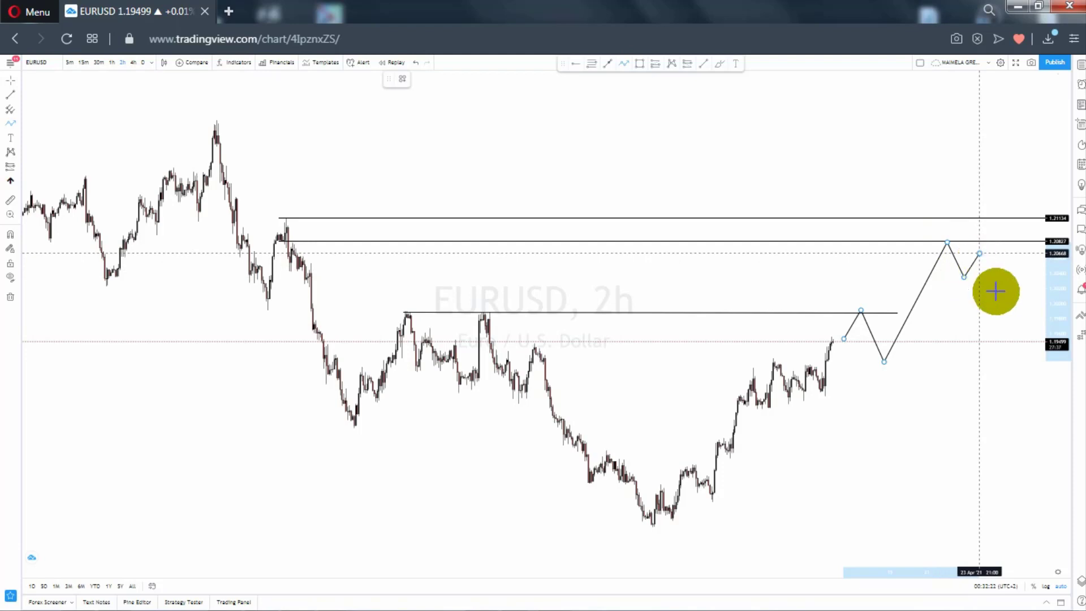
double_click(1005, 362)
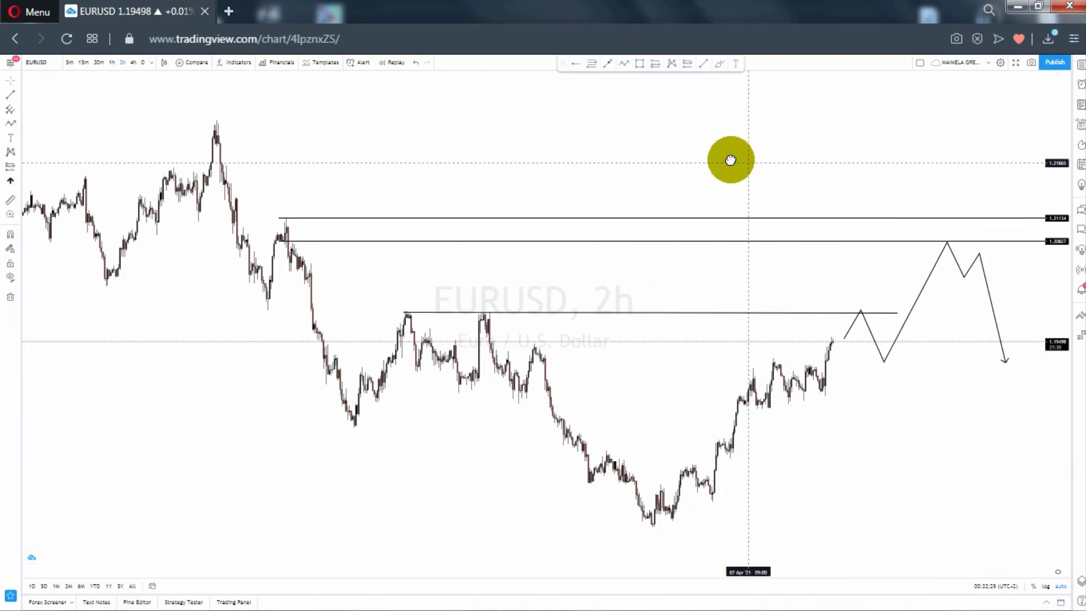
Draw two short horizontal lines across the early-April highs near 1.193, ending past the latest candle.
drag(730, 160, 703, 159)
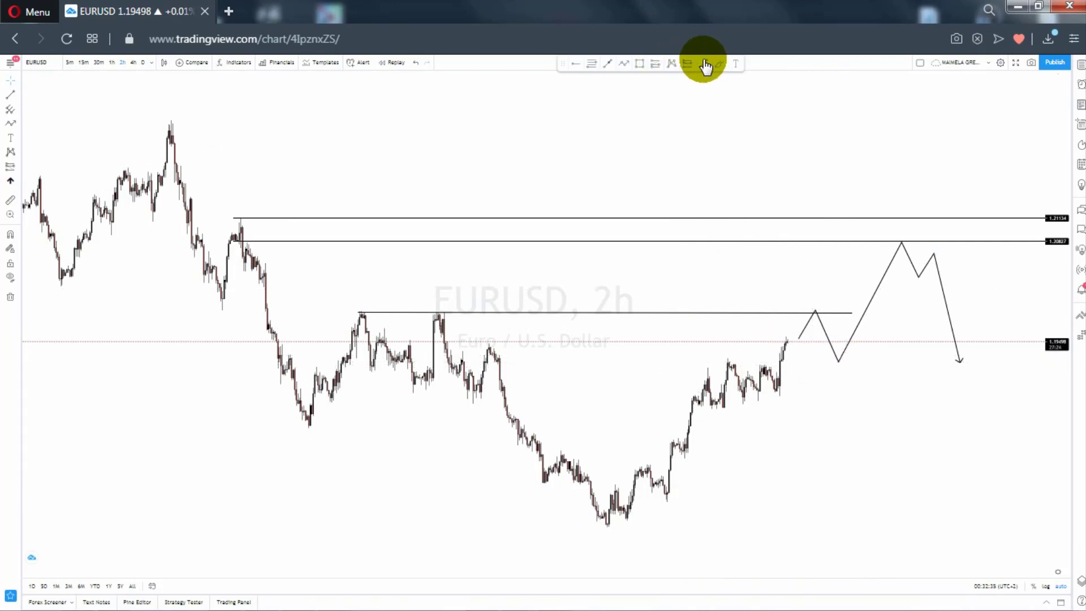
click(719, 312)
click(742, 389)
mouse_move(727, 365)
mouse_down()
mouse_move(899, 362)
mouse_move(889, 364)
mouse_up()
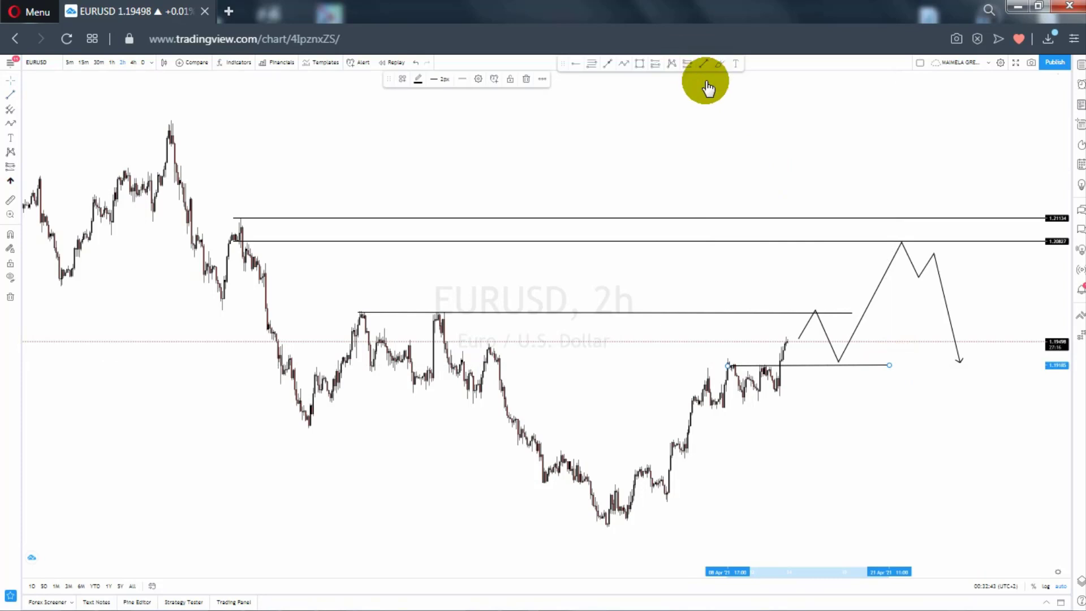
click(728, 349)
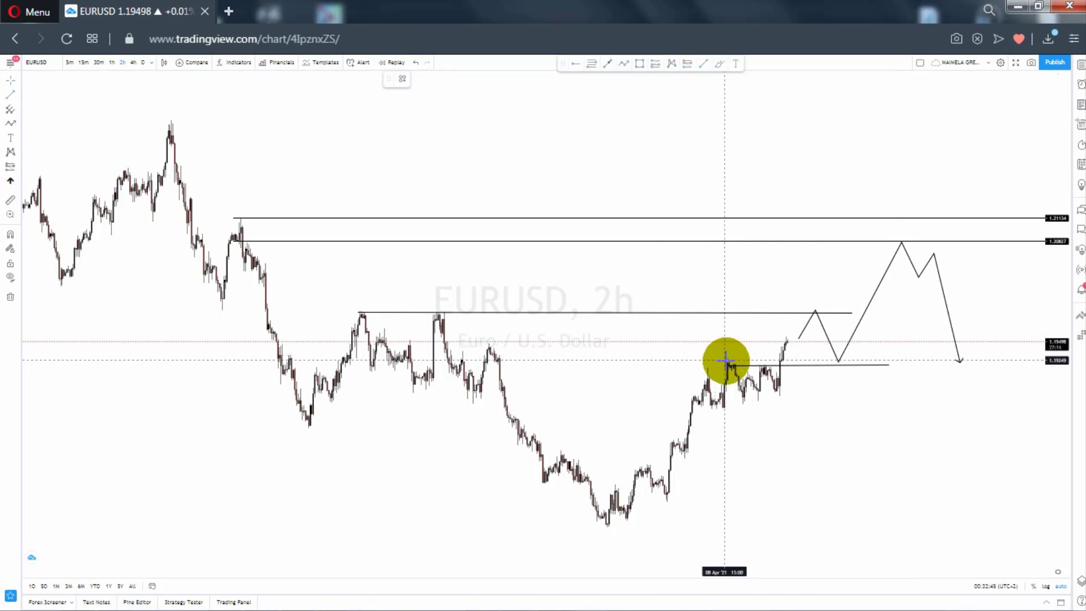
drag(840, 371, 883, 356)
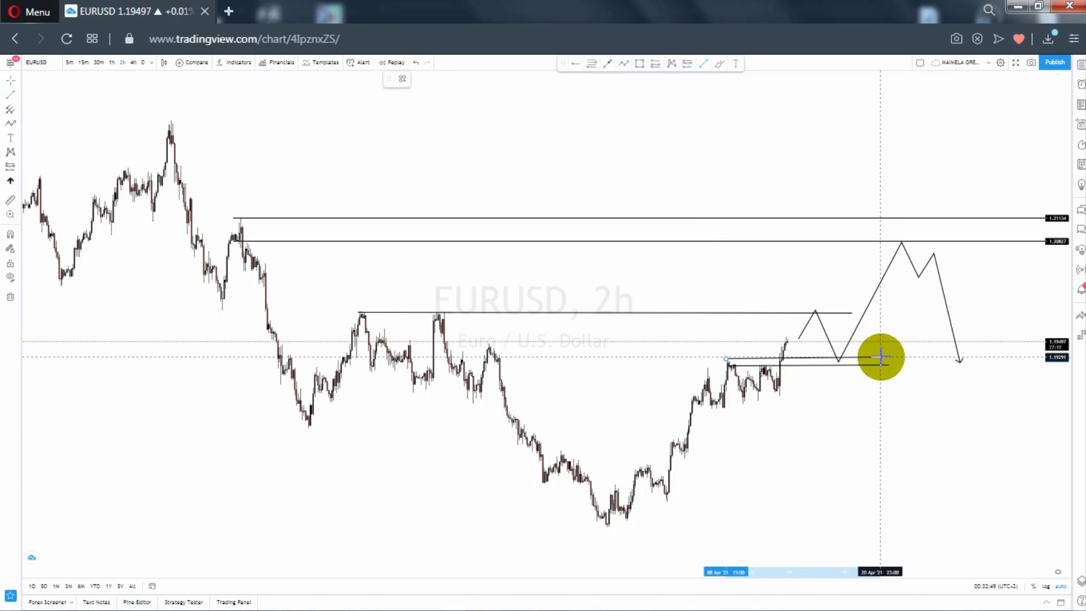
drag(880, 358, 880, 359)
click(801, 368)
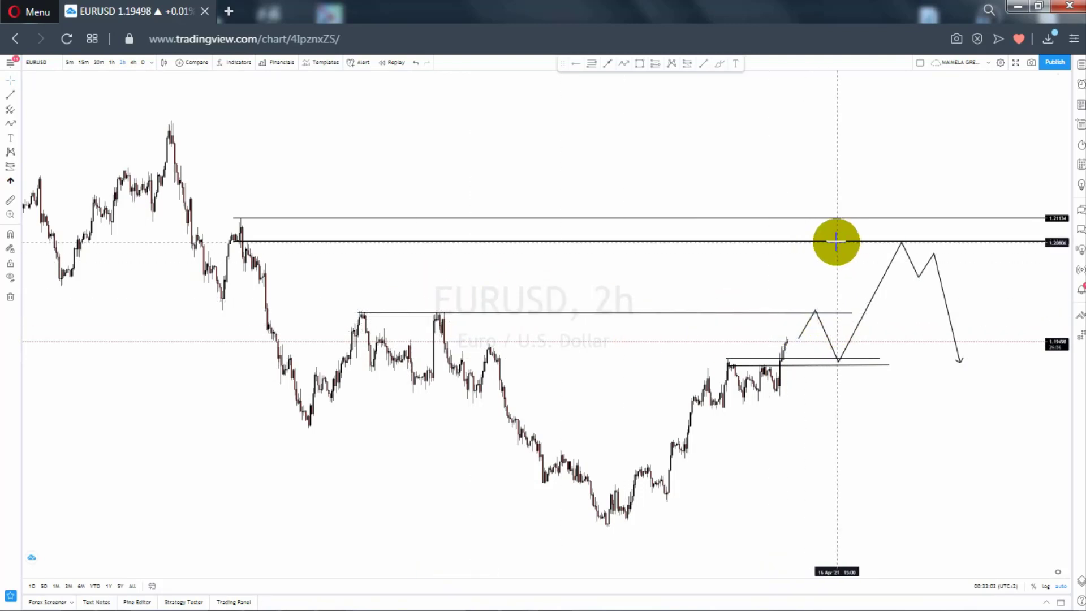
Undo an accidental move of the lower ray and shift the chart left to show the projection.
drag(815, 241, 820, 238)
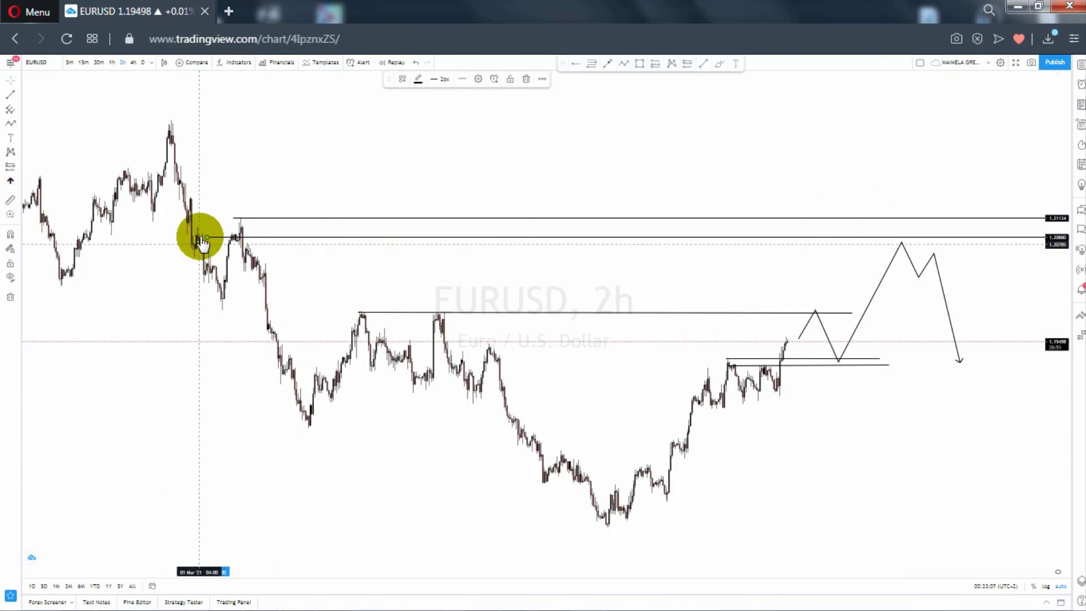
key(ctrl+z)
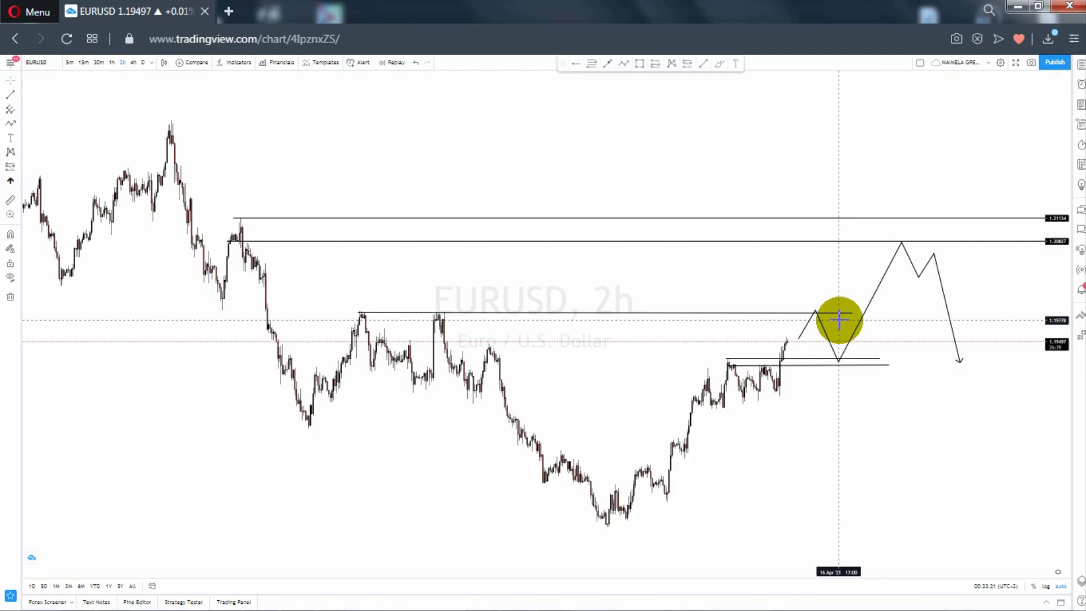
drag(624, 179, 601, 179)
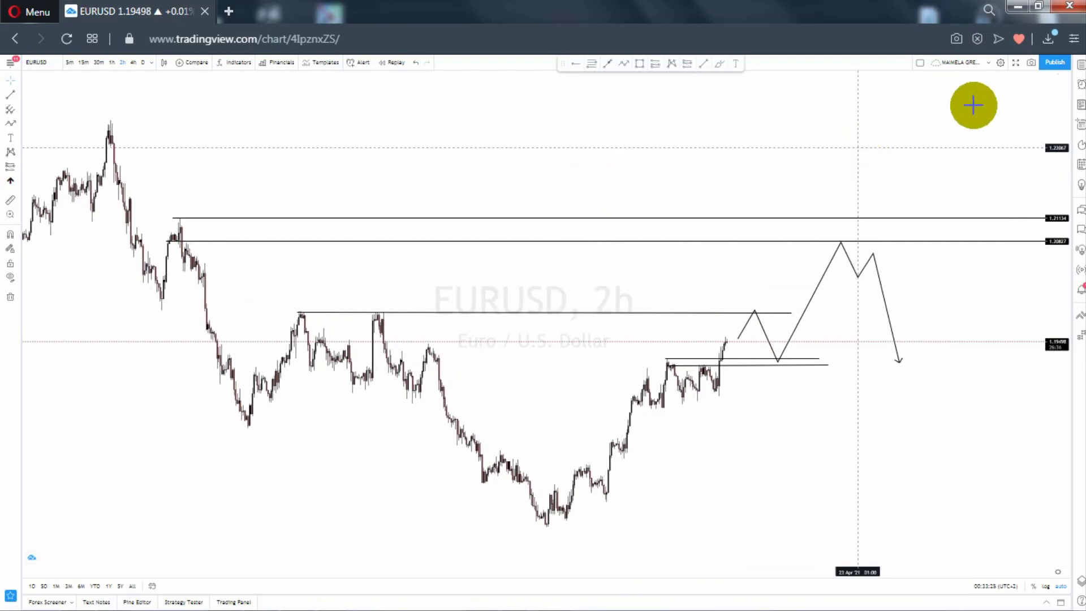
Snapshot the EURUSD chart, view its image URL in a new tab, then return to the chart tab.
click(1031, 63)
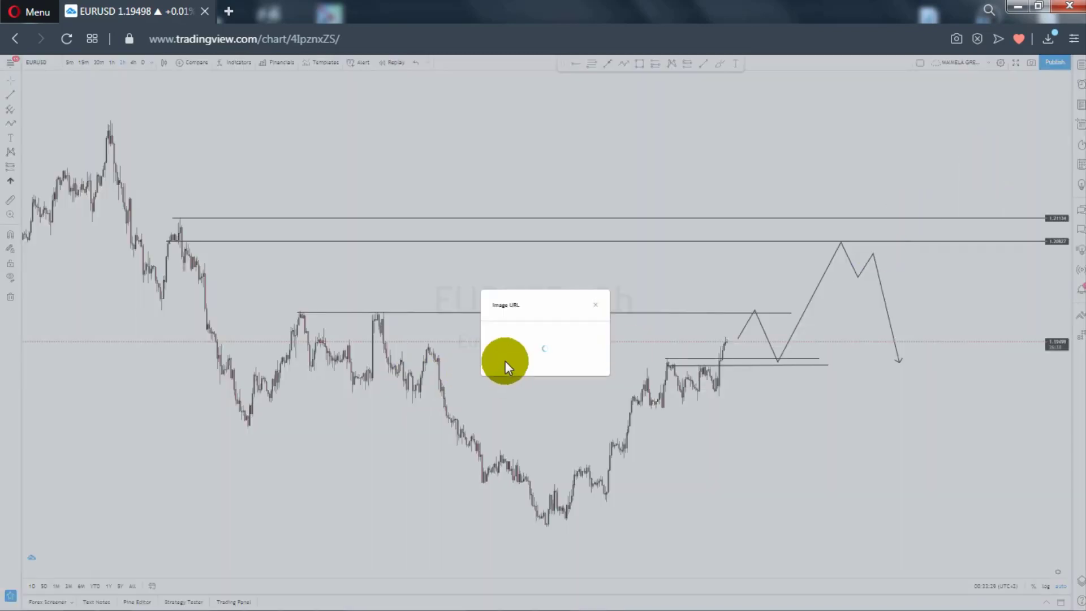
click(511, 361)
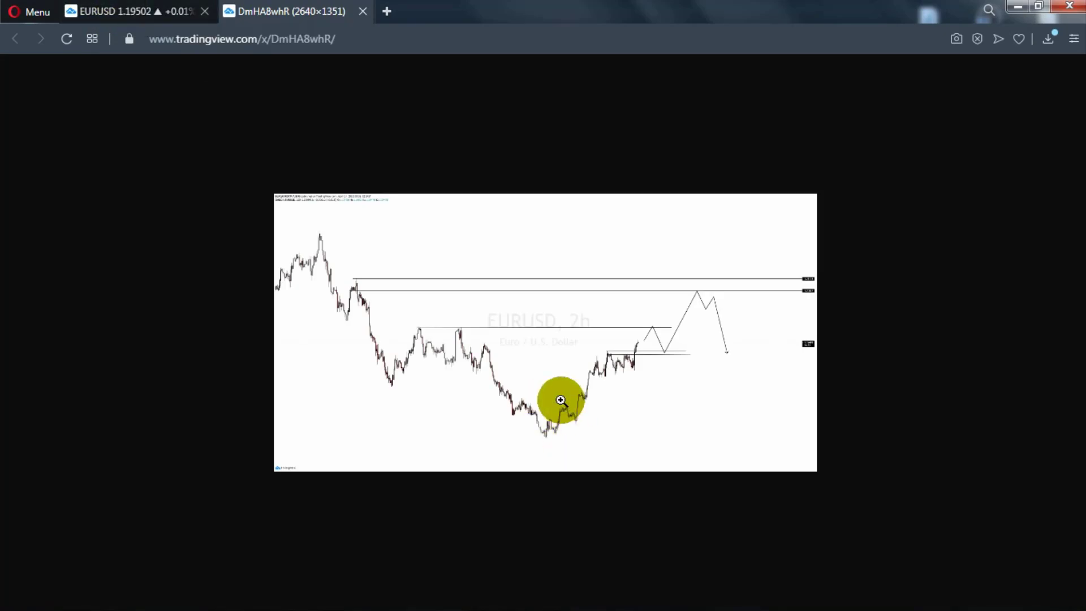
click(561, 400)
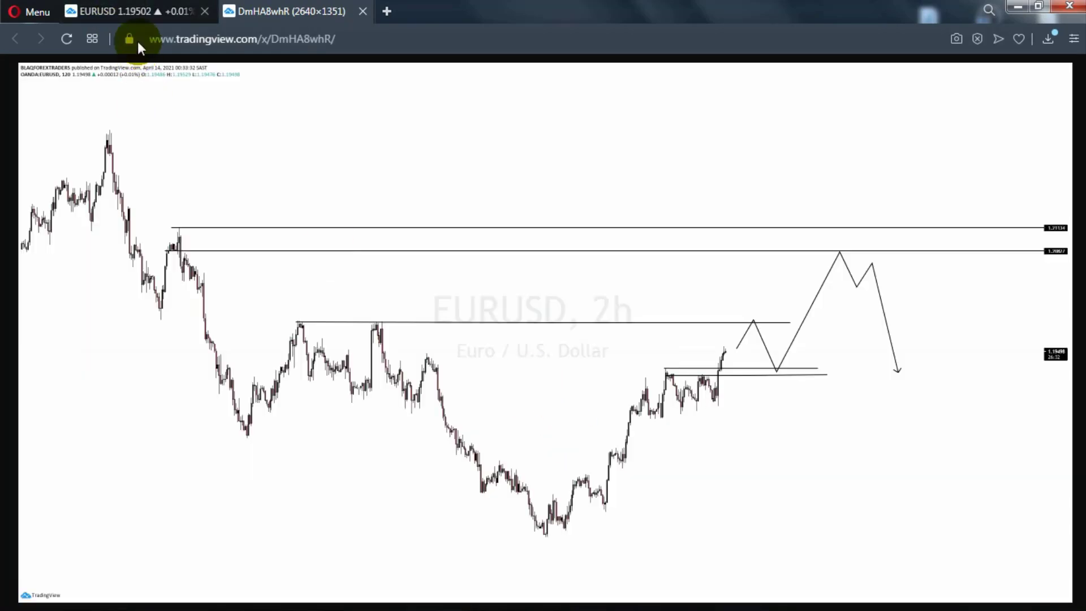
click(122, 12)
click(515, 168)
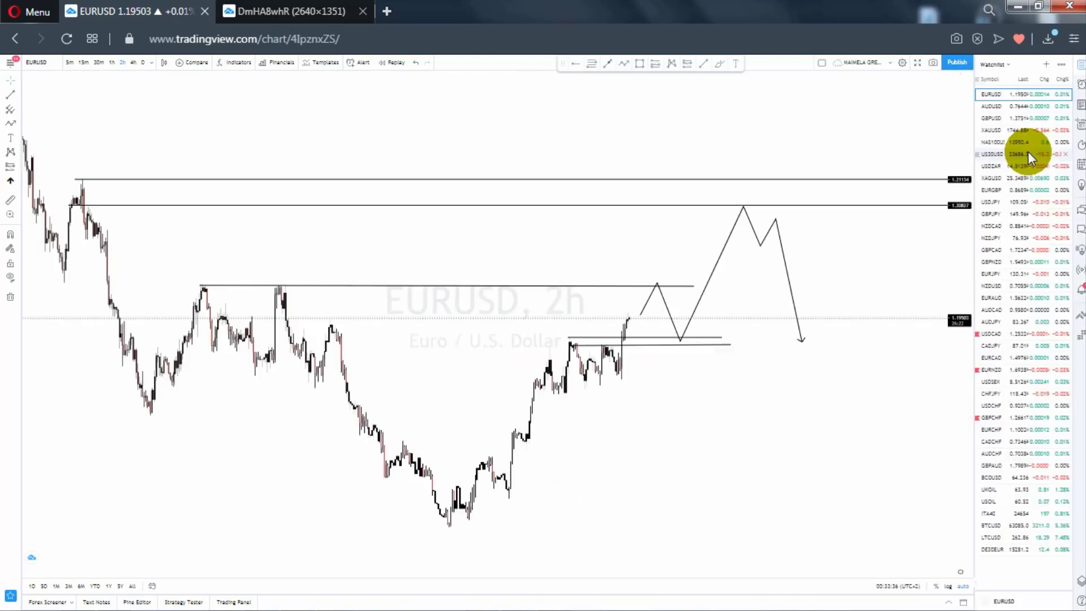
Switch to NAS100USD, hide the watchlist, zoom in to recent candles and set the 1h timeframe.
click(1005, 140)
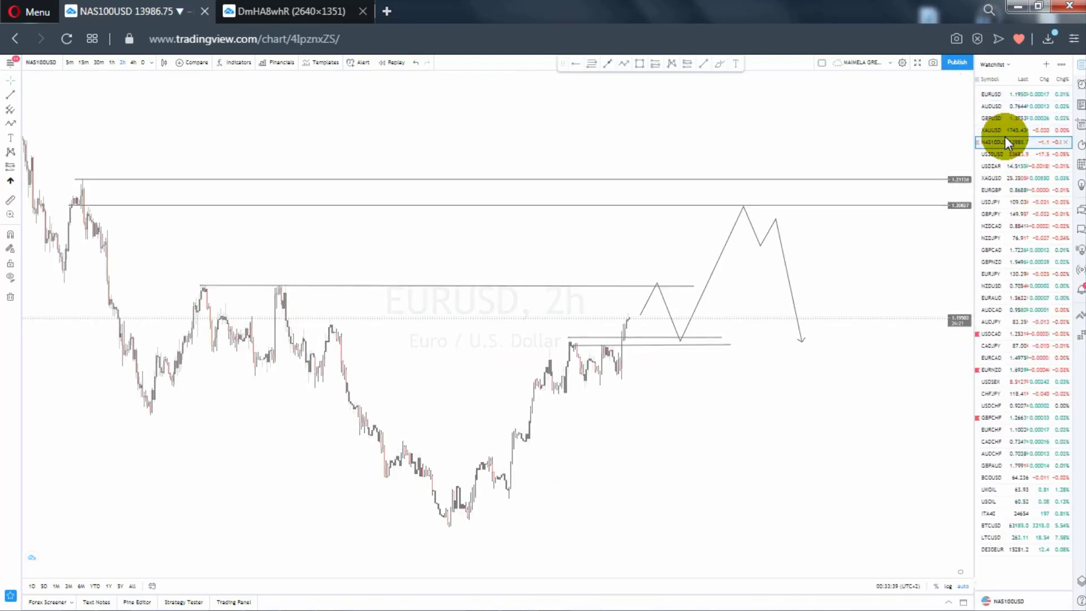
click(1077, 67)
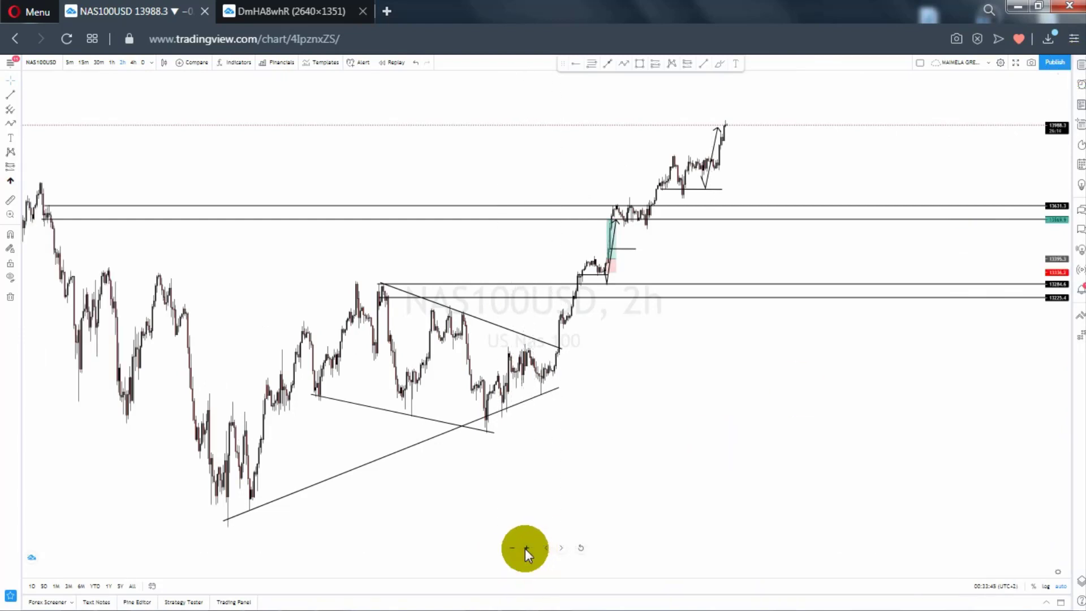
click(525, 548)
click(525, 548)
drag(554, 475, 872, 480)
click(632, 278)
click(692, 207)
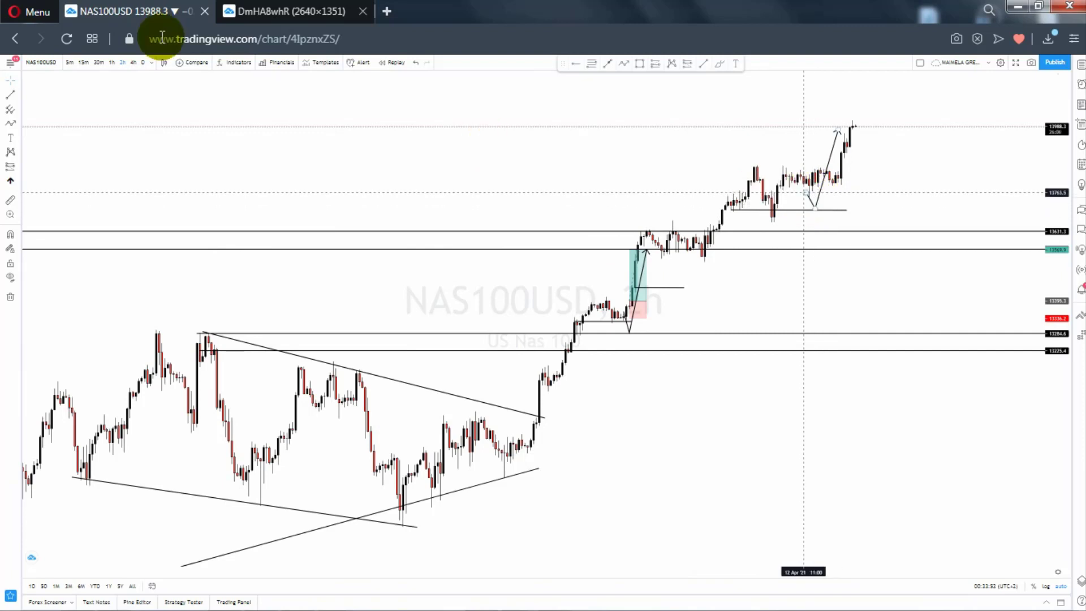
click(112, 62)
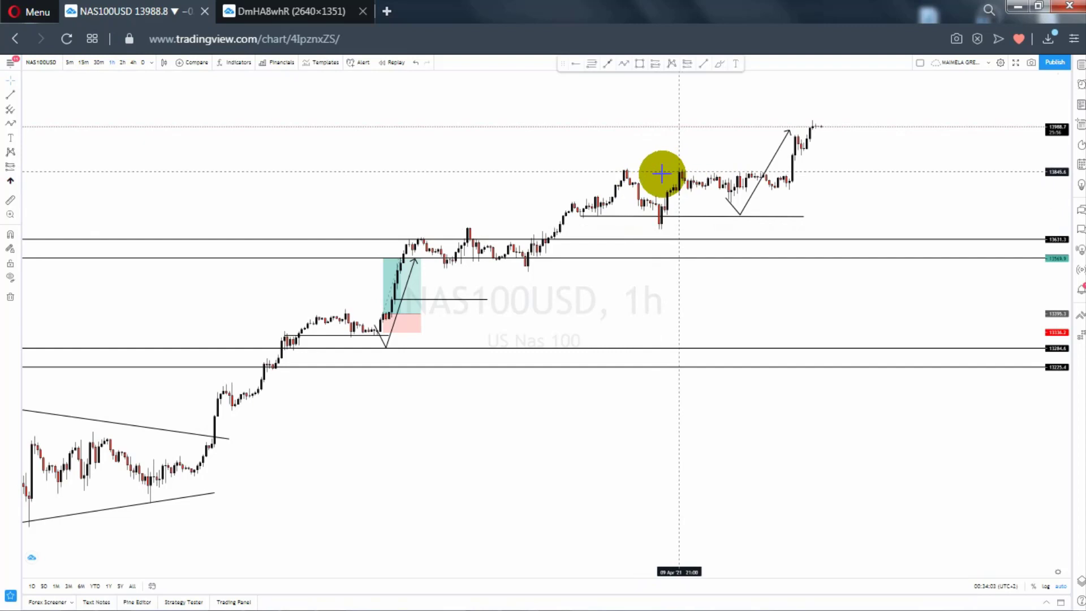
Draw a horizontal line at the recent peak, then remove all drawings from the chart.
click(710, 63)
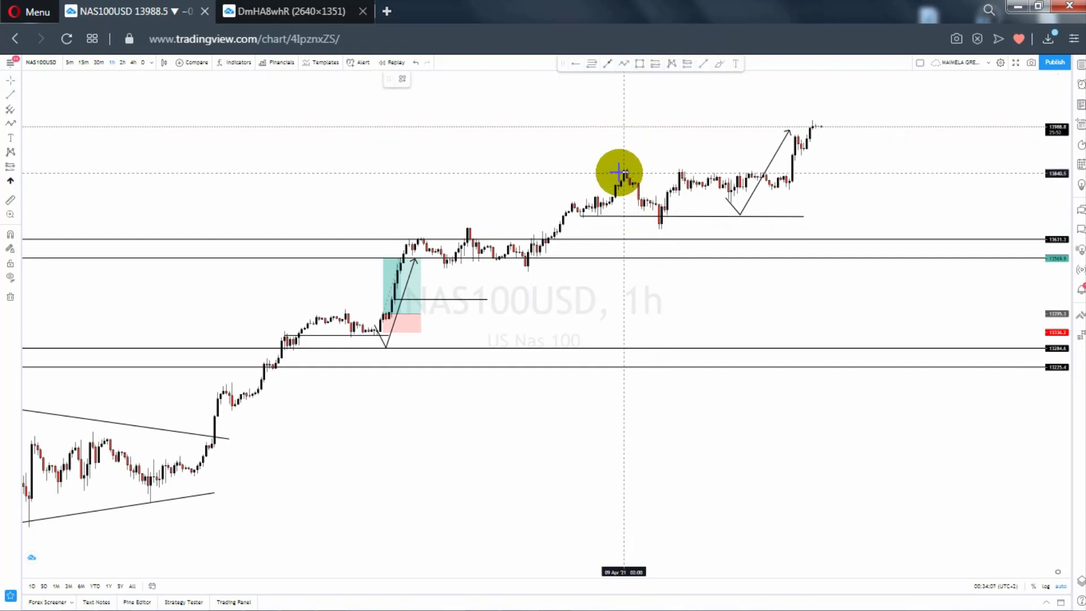
mouse_move(647, 169)
mouse_down()
mouse_move(716, 168)
mouse_move(696, 170)
mouse_up()
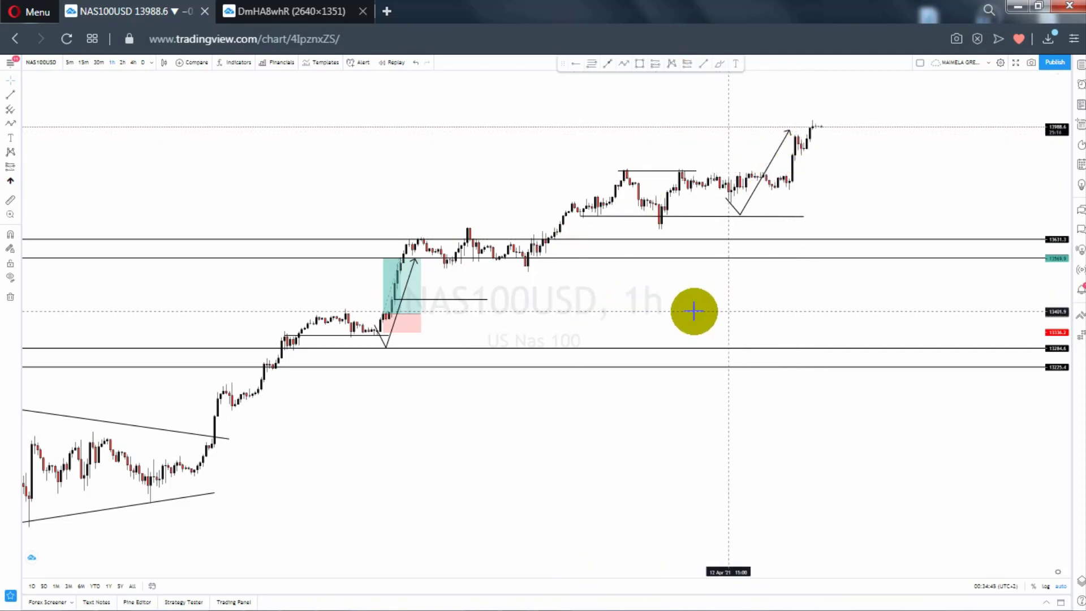
drag(694, 310, 673, 312)
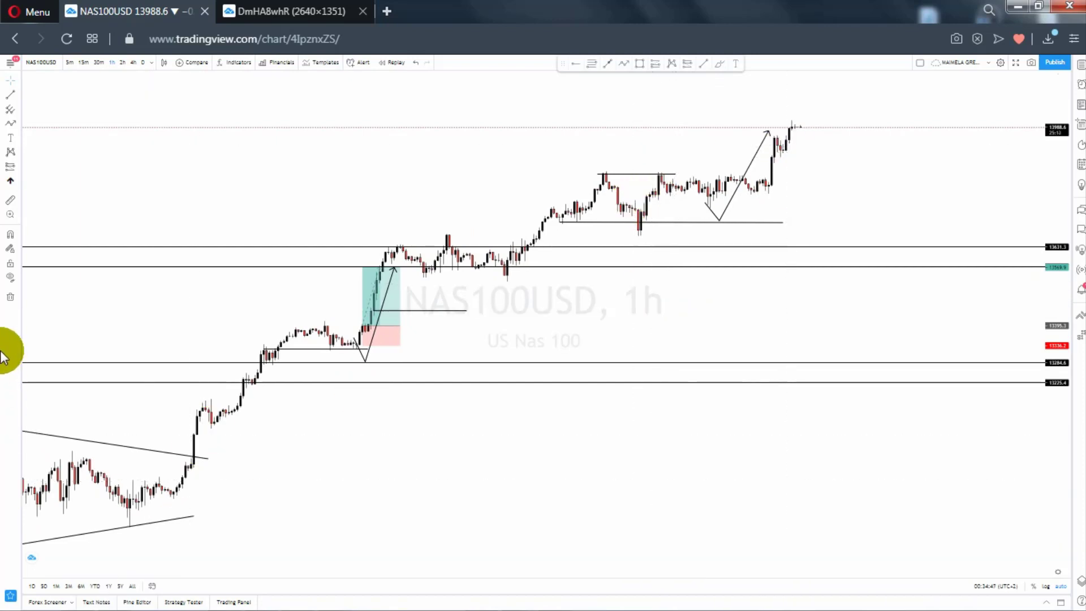
click(8, 297)
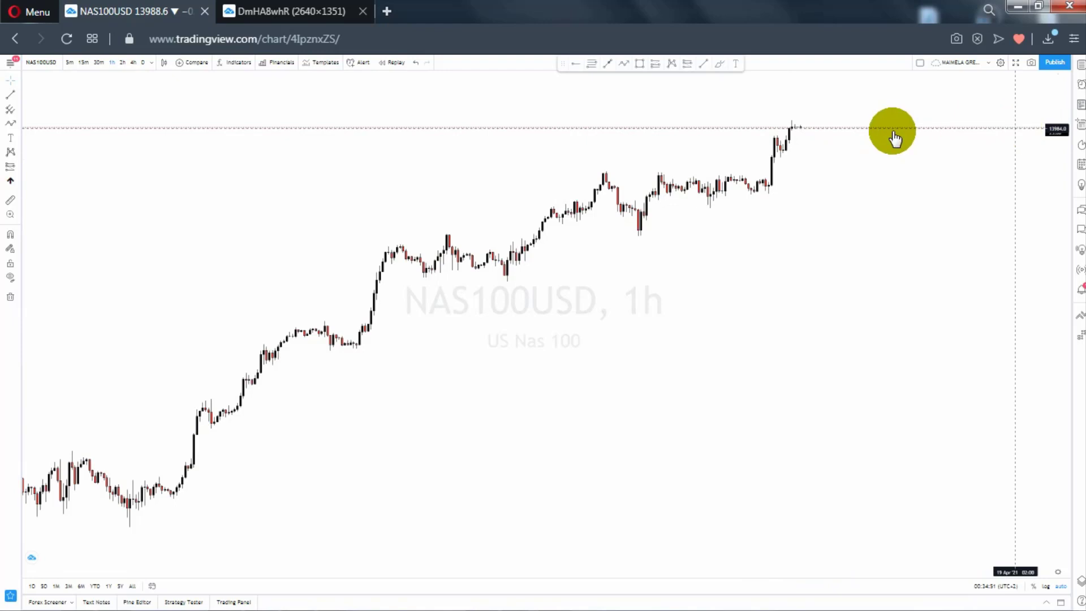
Review the 4h and daily timeframes, then settle on 30-minute candles via 1h.
click(135, 62)
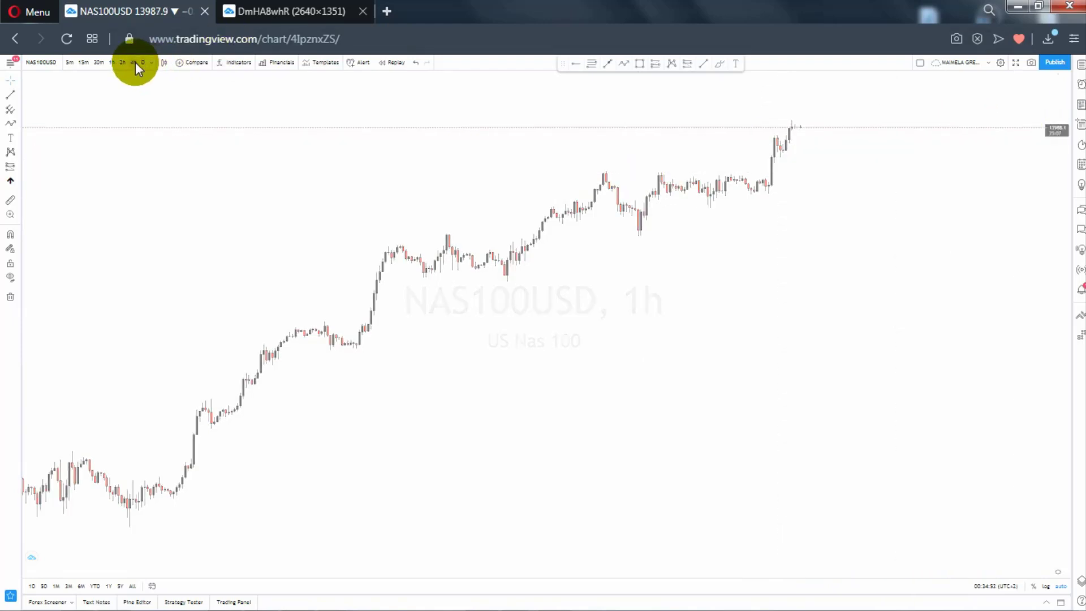
click(141, 62)
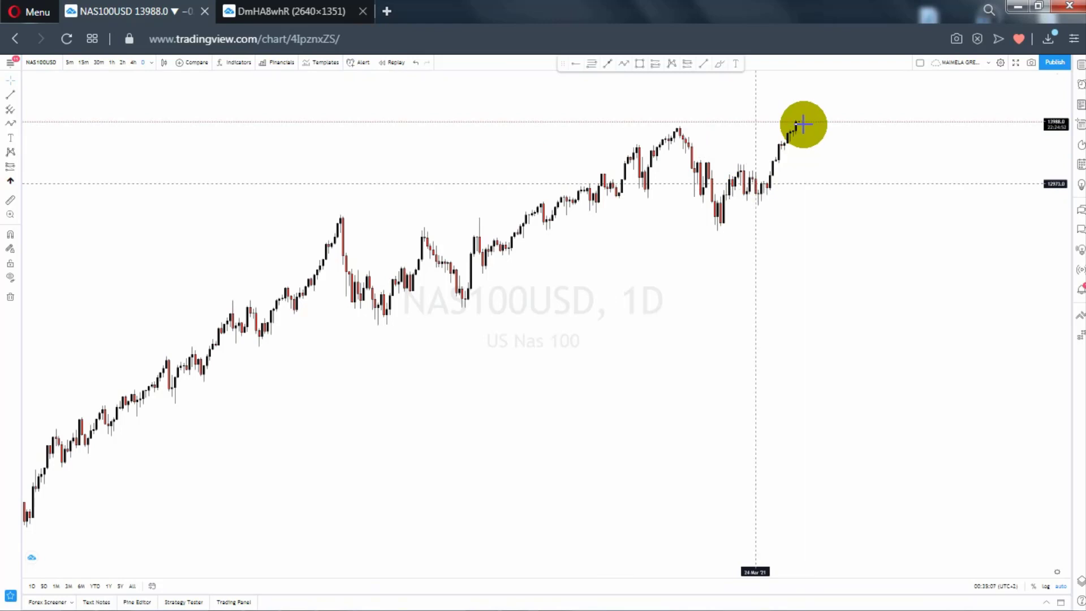
click(106, 62)
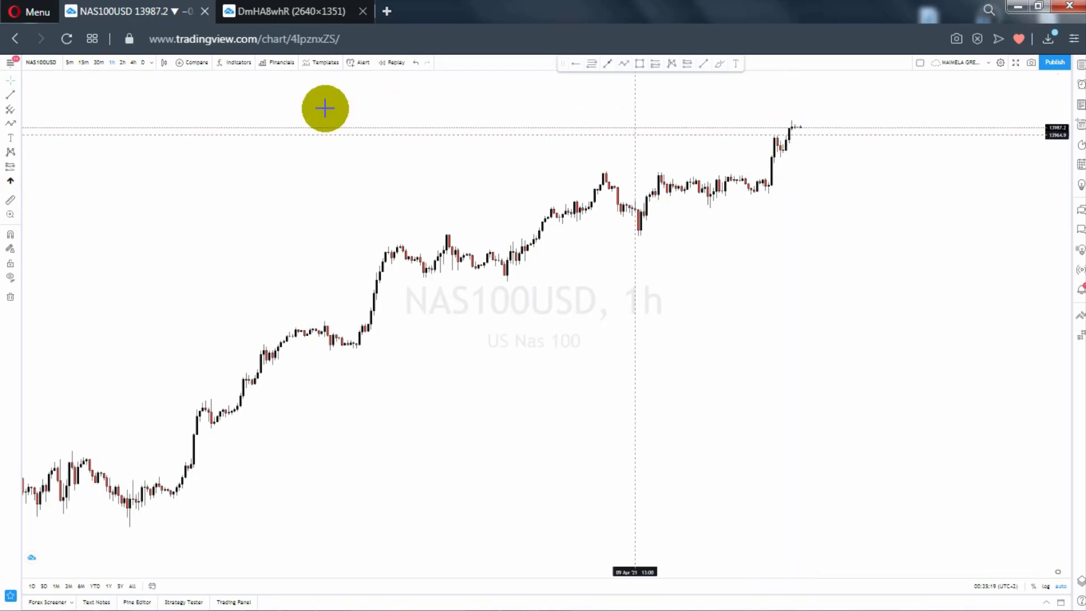
click(98, 62)
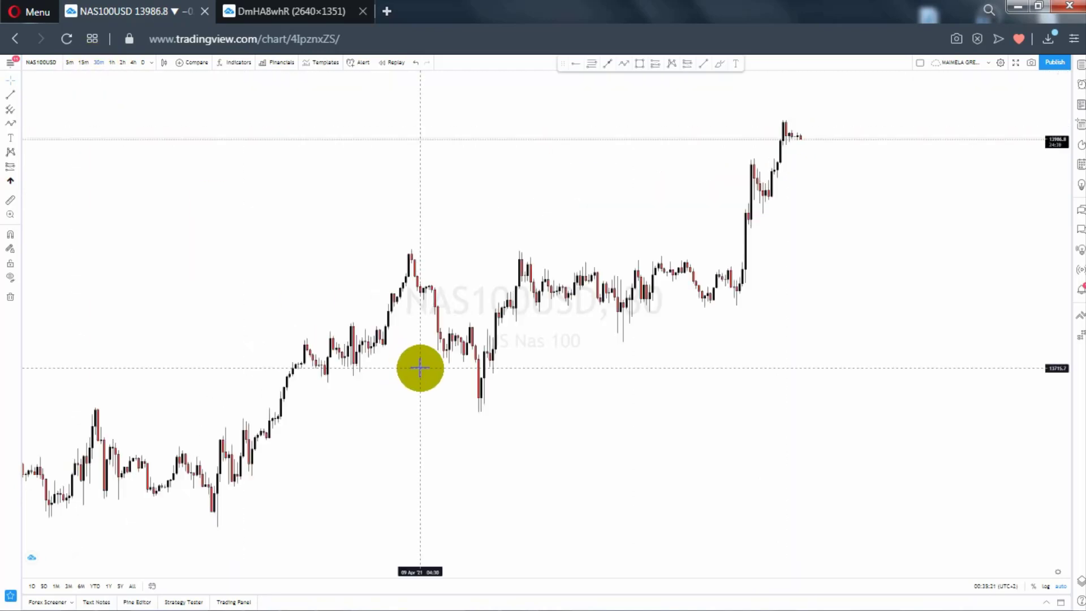
Zoom in two steps and pan to centre the recent sharp rally.
drag(649, 429, 561, 453)
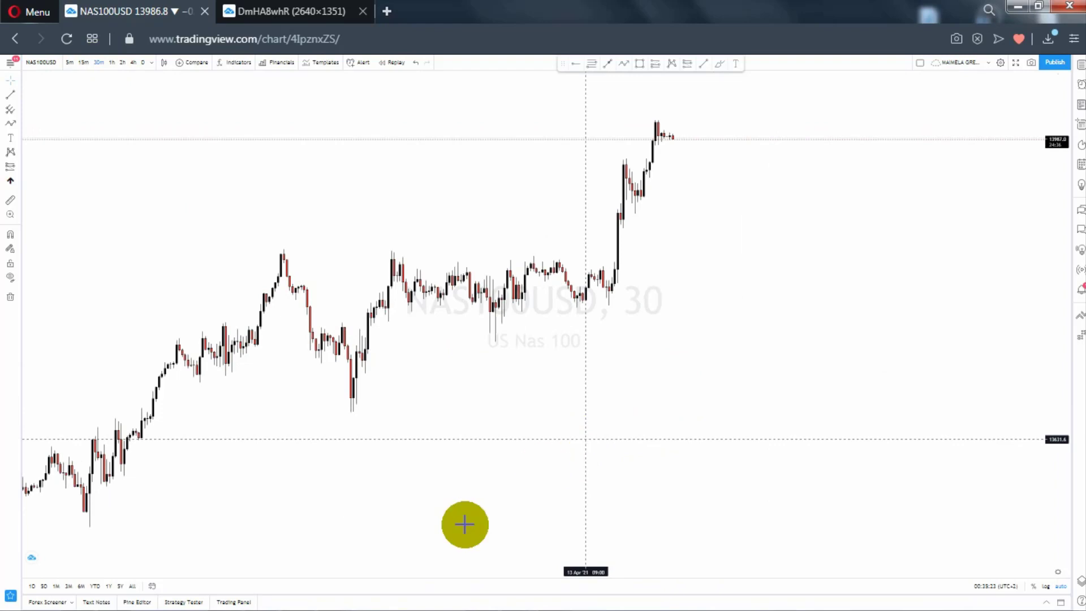
click(527, 549)
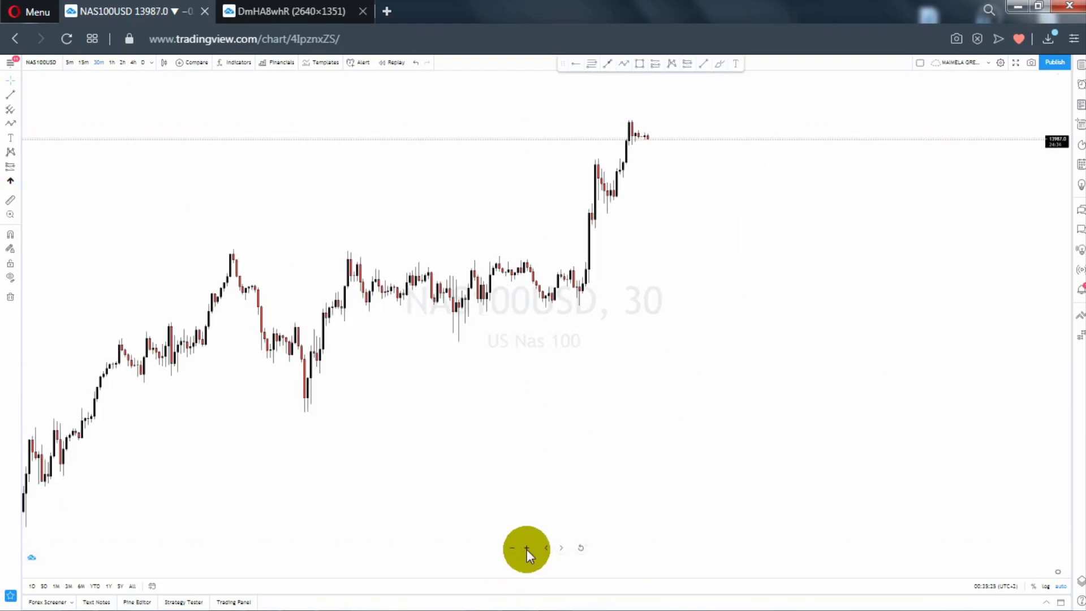
click(527, 549)
drag(395, 480, 573, 495)
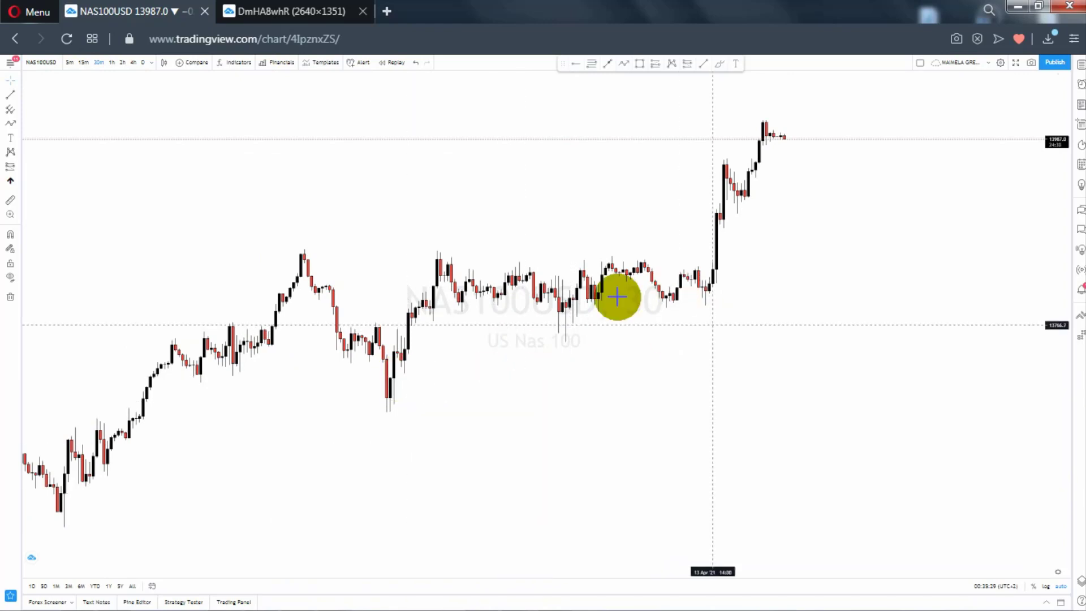
click(577, 66)
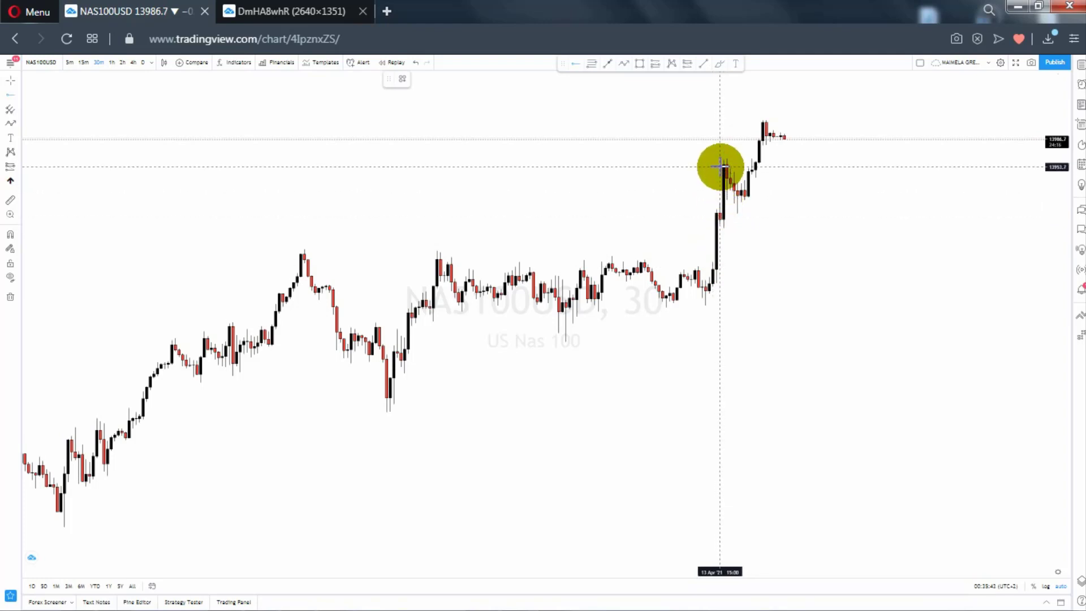
Draw horizontal rays at 13900.8 and 13884.6 from the spike candle, then switch to the 15m timeframe.
click(715, 211)
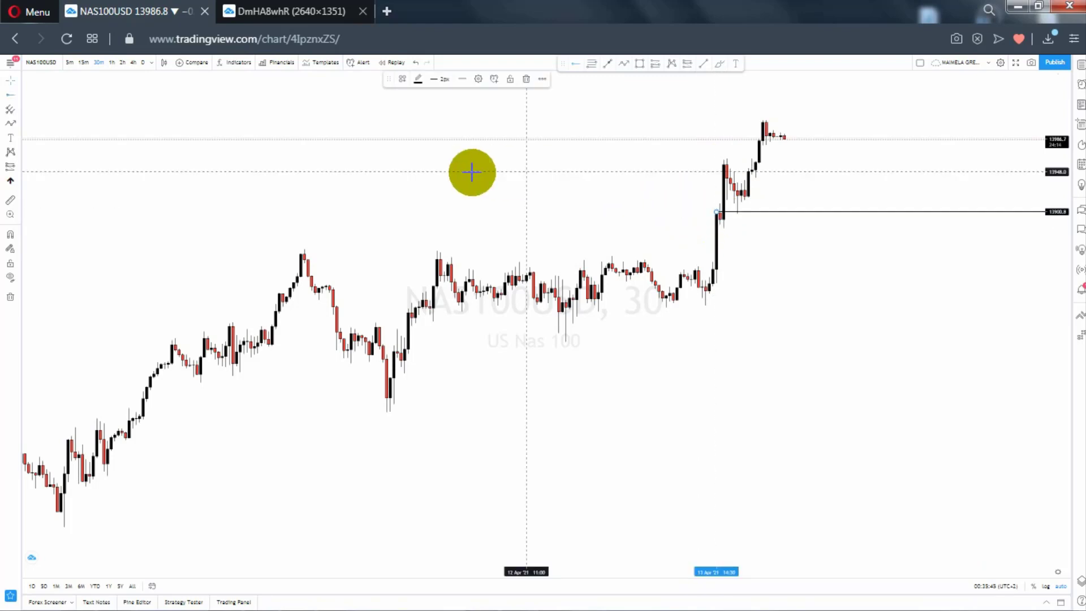
click(581, 66)
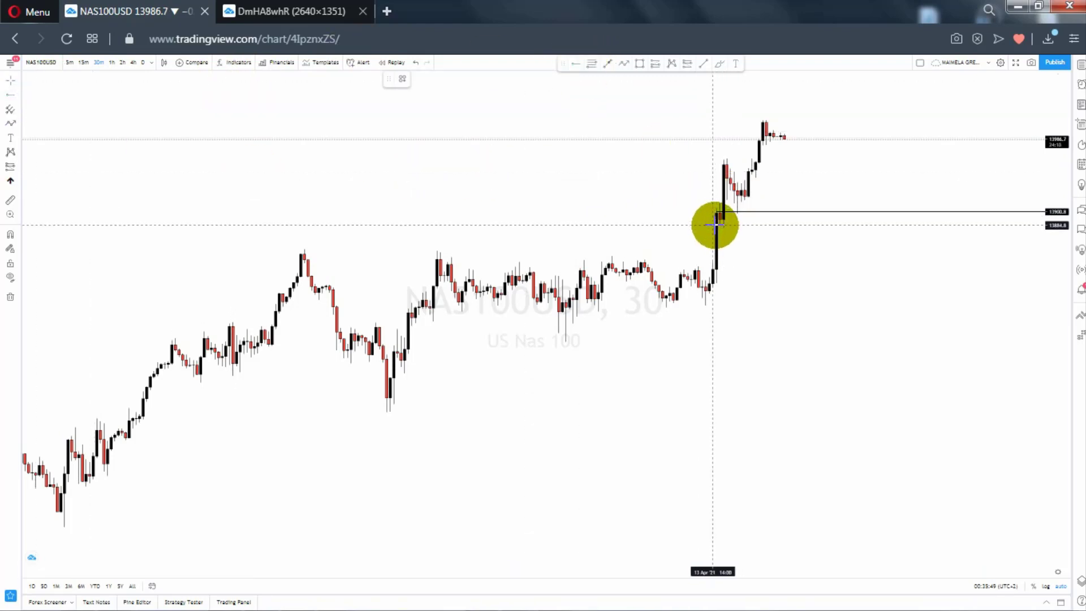
click(715, 225)
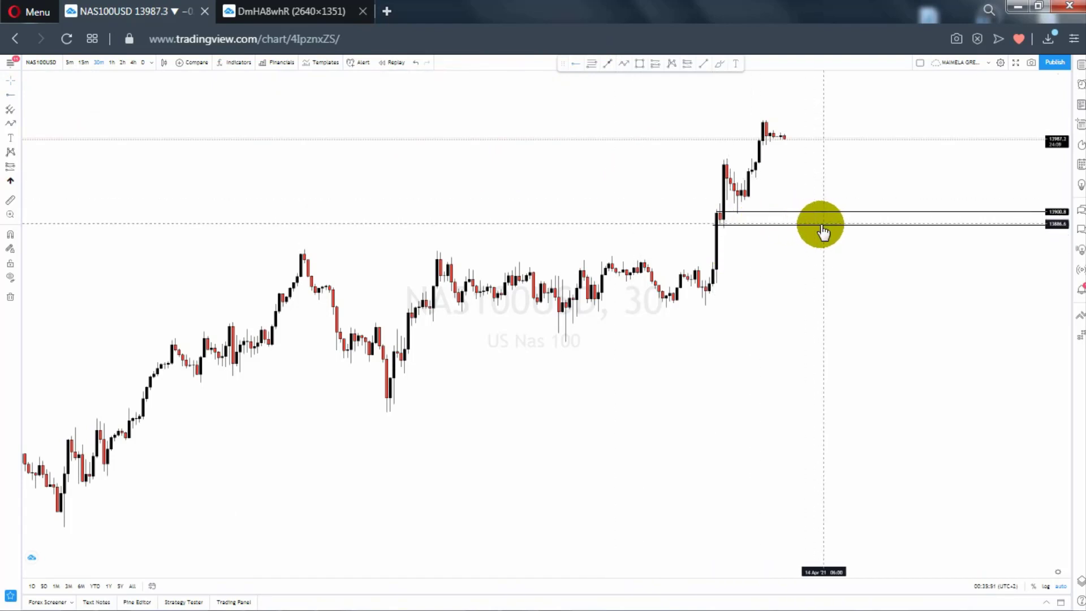
click(84, 62)
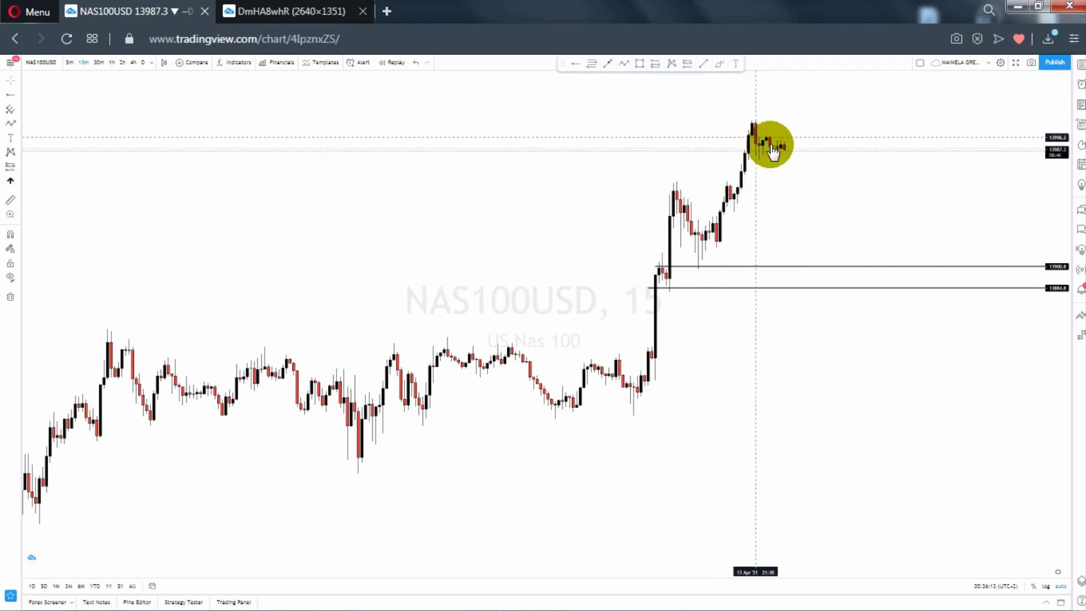
Draw a zigzag path dipping to the 13900.8 support then rallying, plus a short line near 13918.
click(625, 64)
click(787, 152)
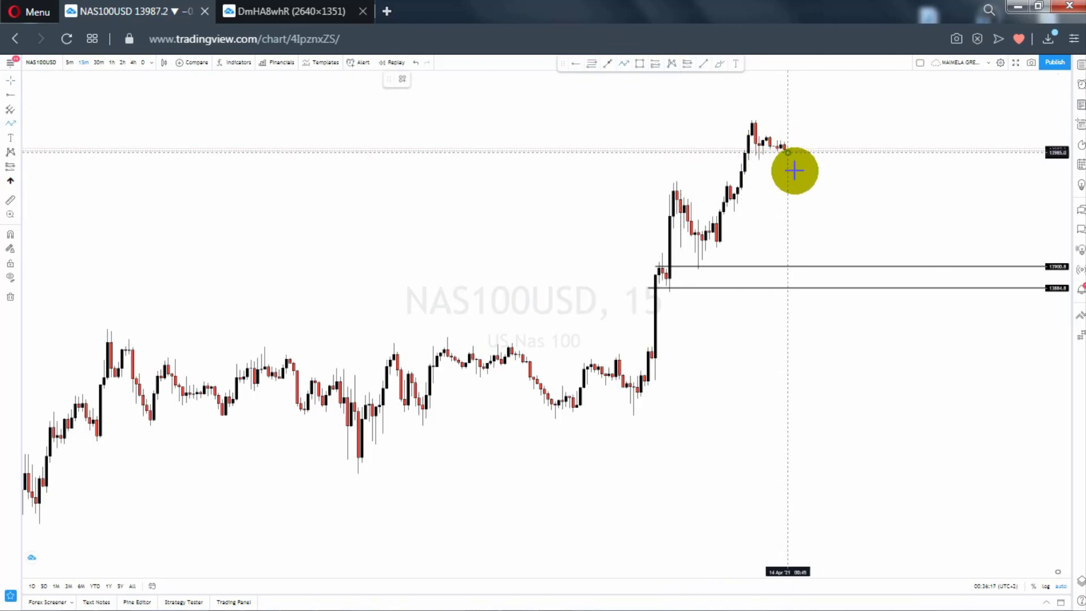
click(820, 198)
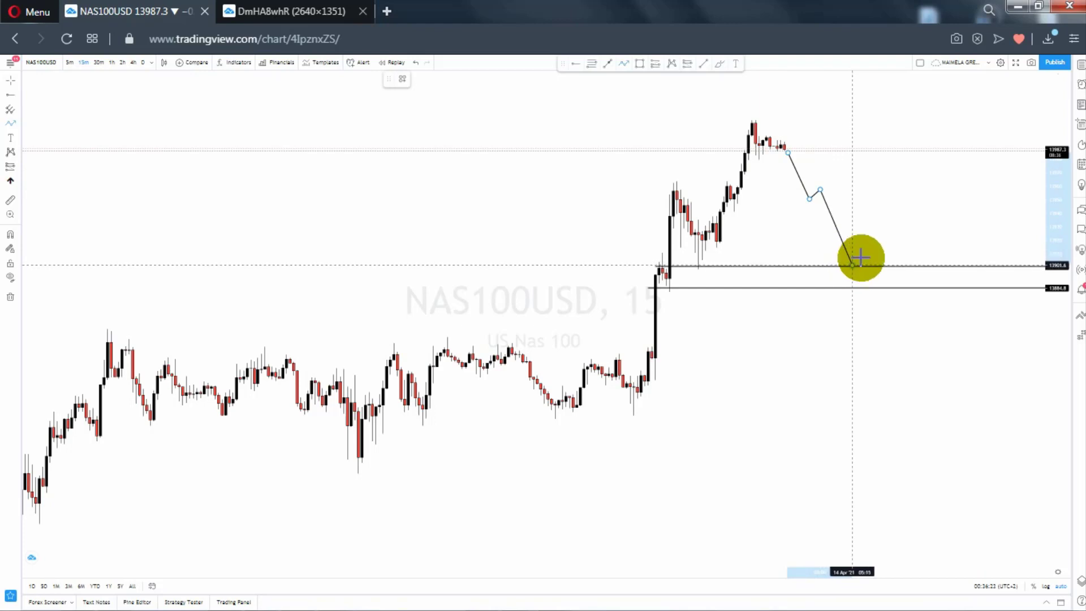
click(852, 264)
click(876, 265)
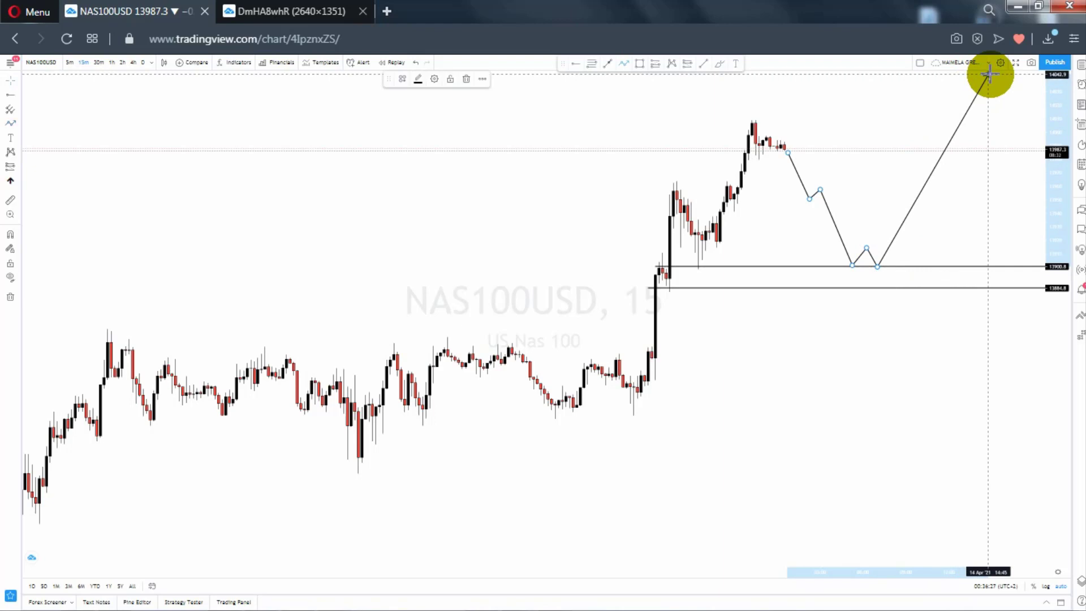
double_click(988, 74)
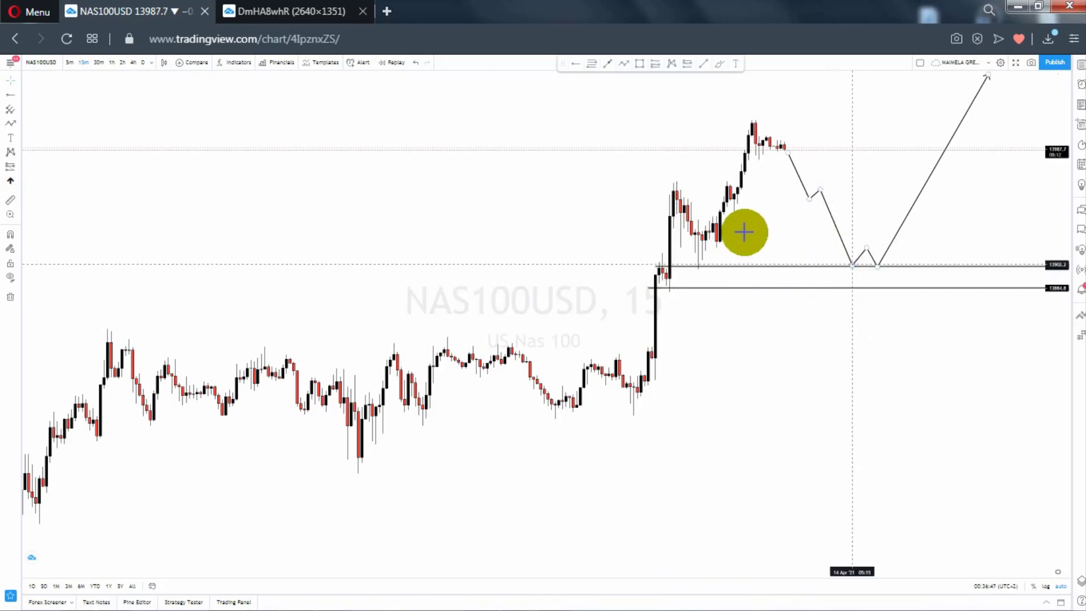
click(703, 66)
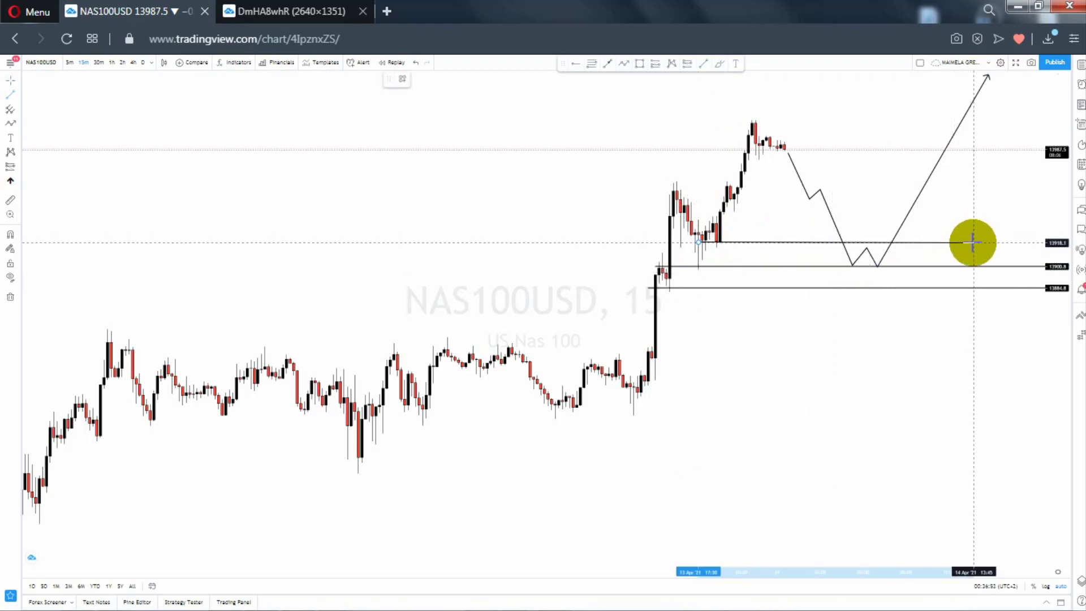
click(974, 241)
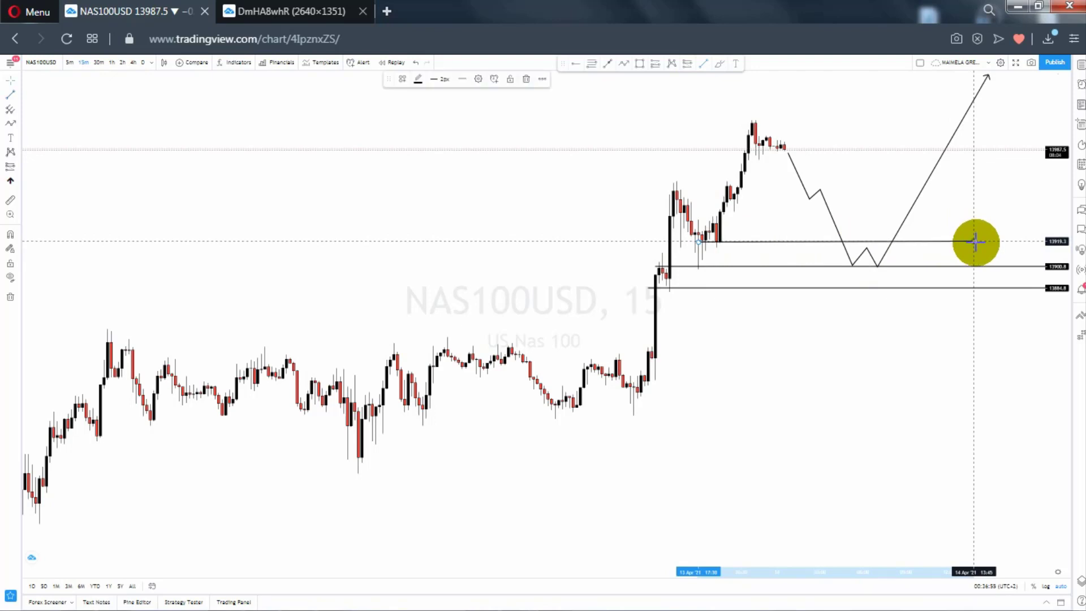